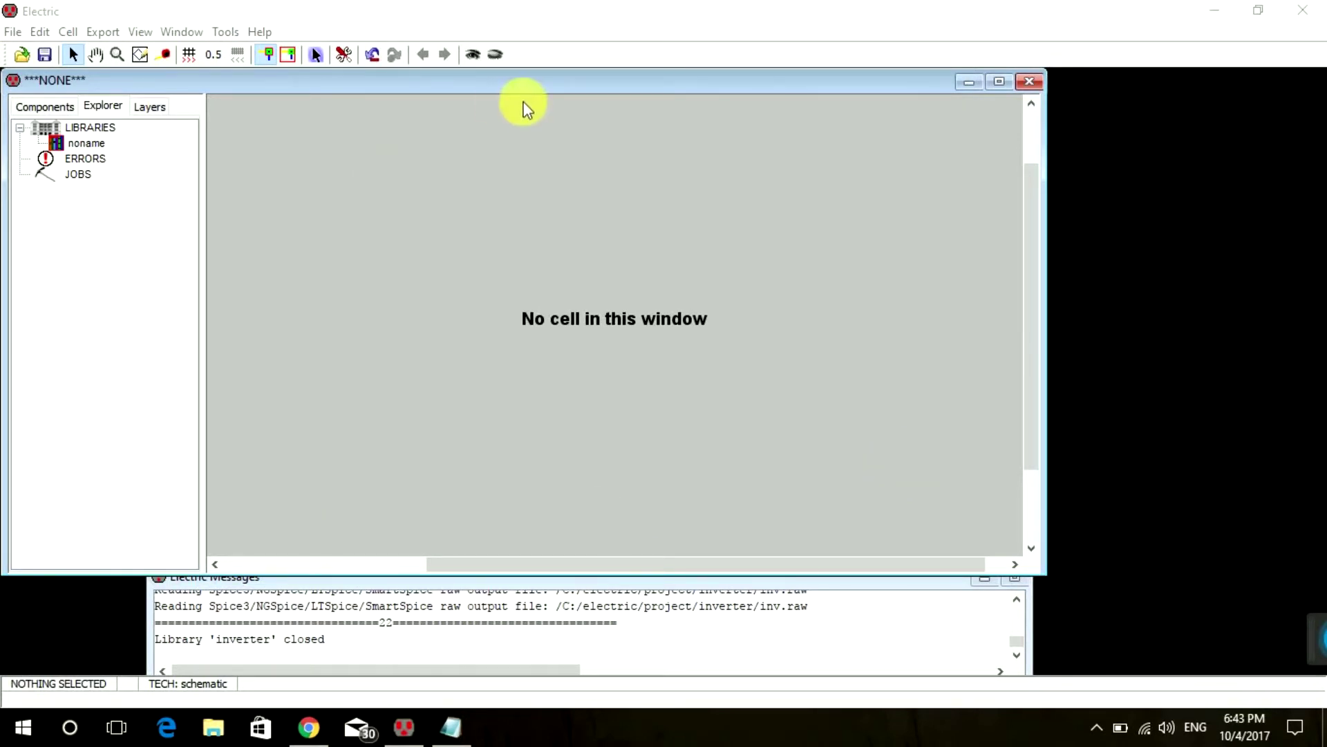
Create a new library named 'inverter' from the File menu.
{"action": "double_click", "coordinate": [341, 90]}
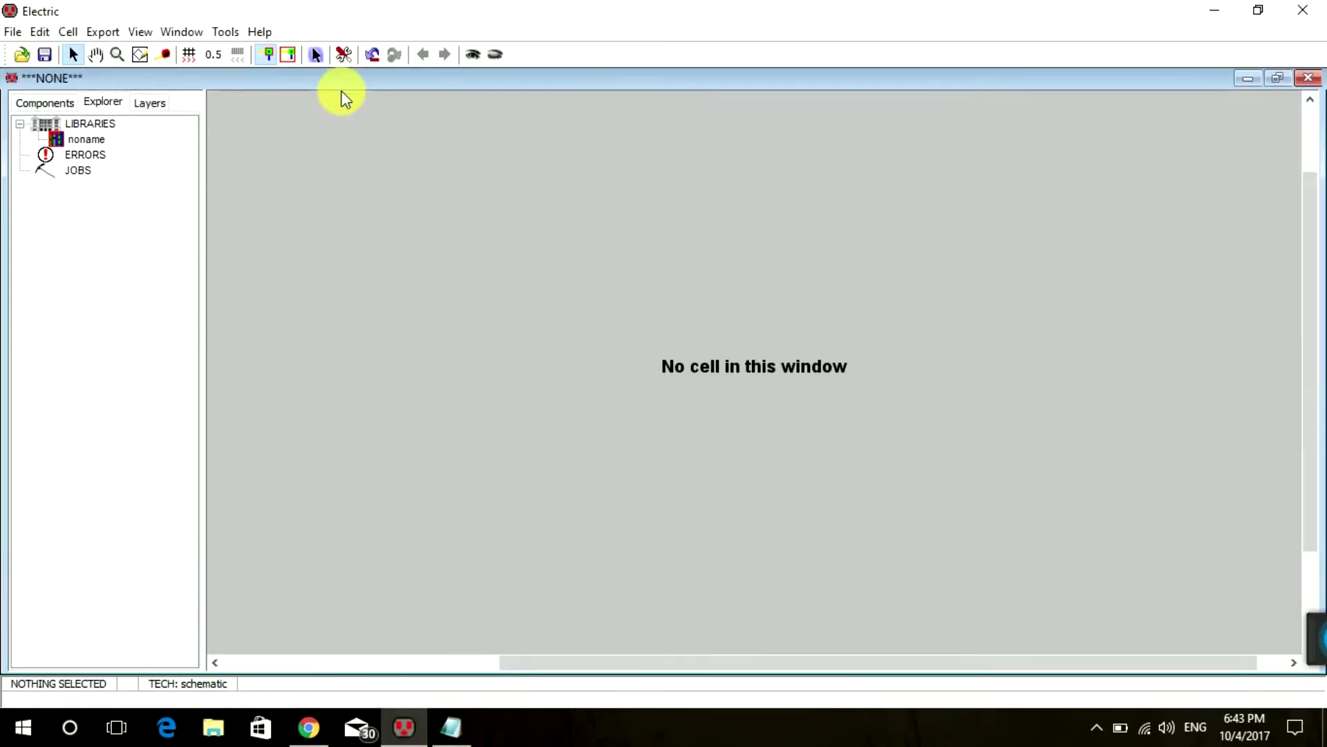
{"action": "double_click", "coordinate": [233, 79]}
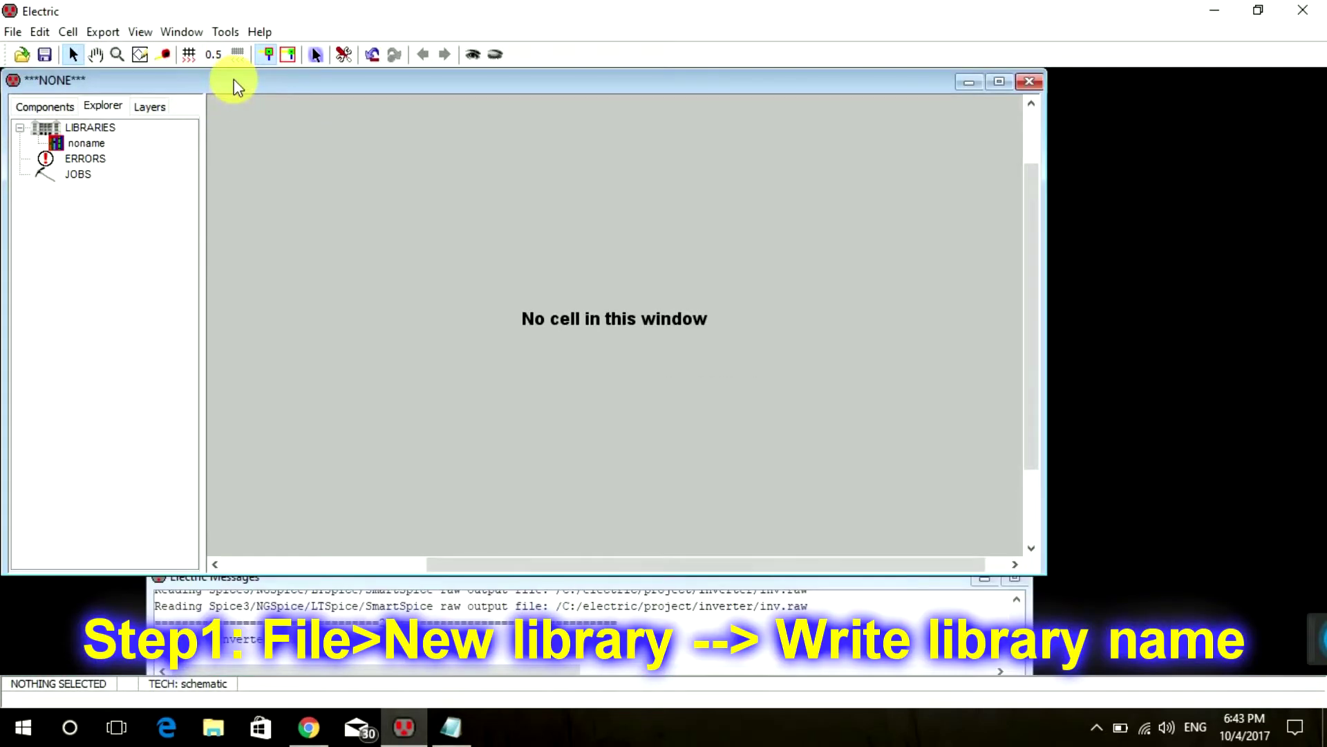
{"action": "left_click", "coordinate": [12, 31]}
{"action": "mouse_move", "coordinate": [40, 32]}
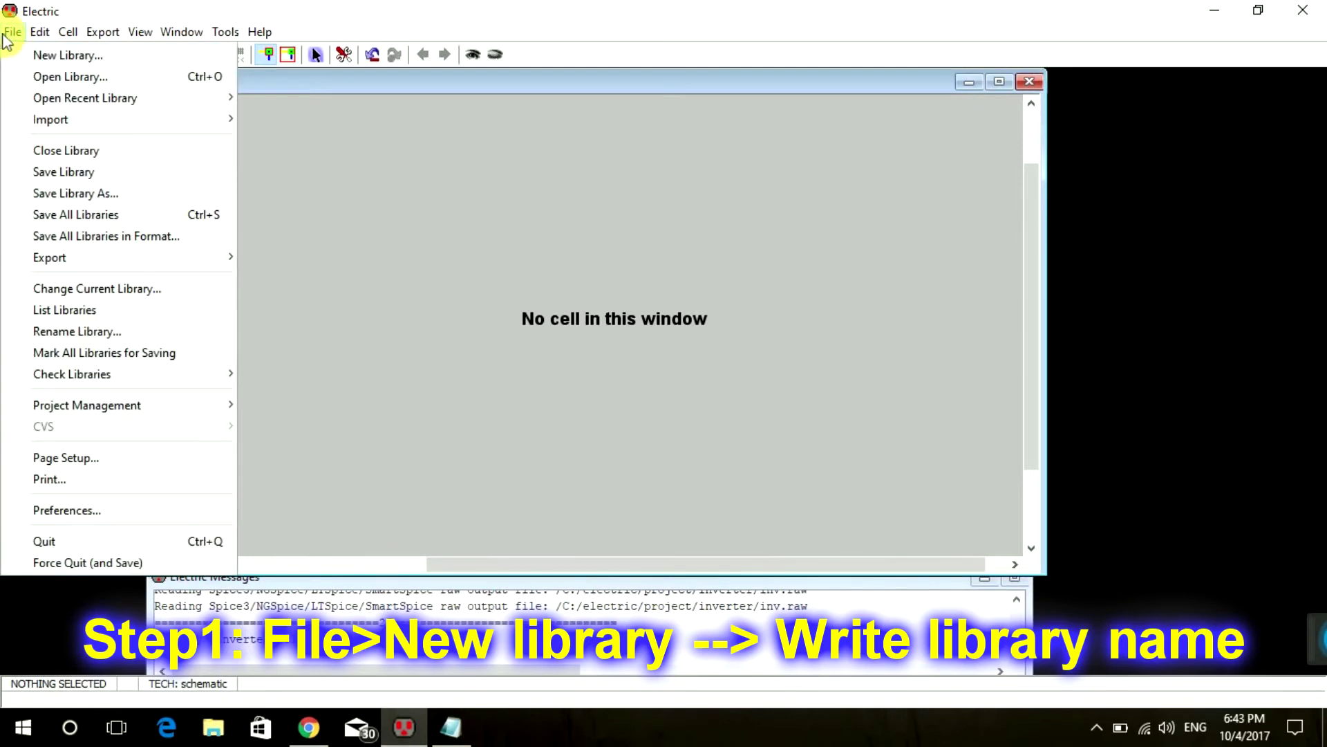
{"action": "left_click", "coordinate": [65, 55]}
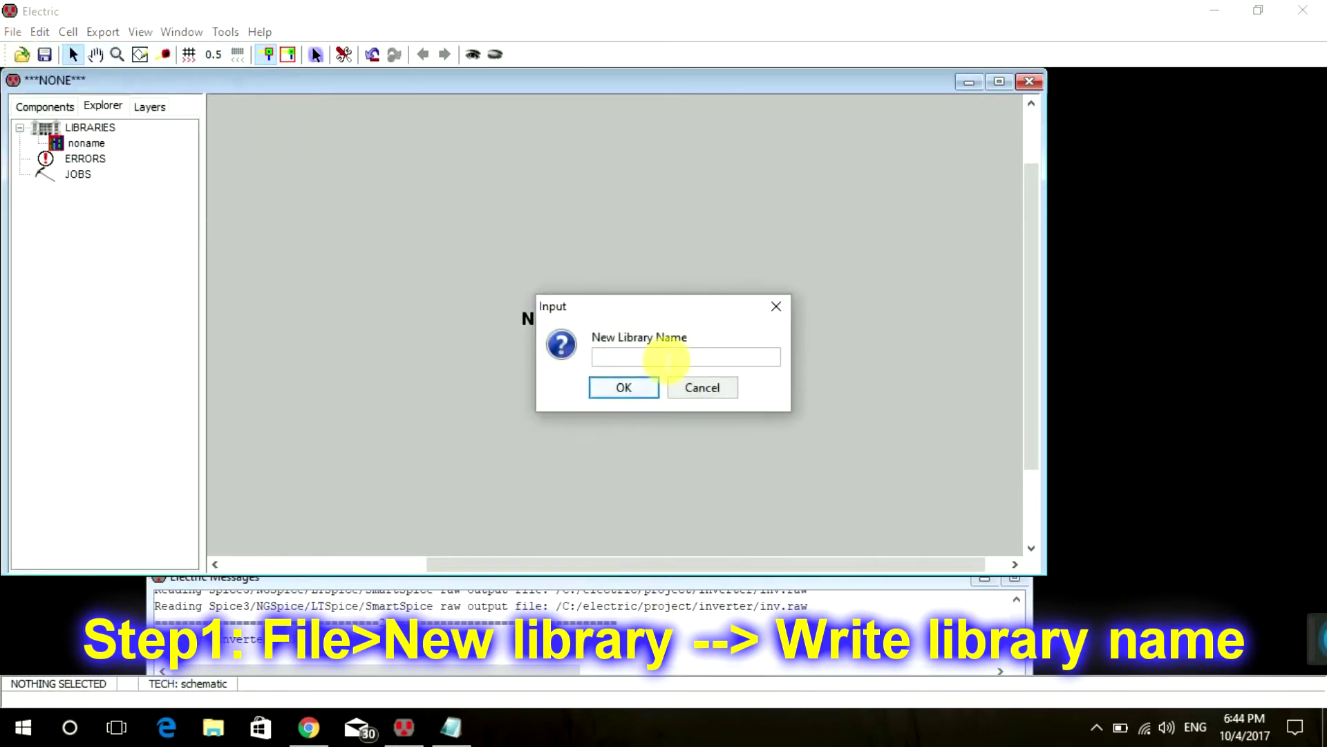
{"action": "type", "text": "inverter"}
{"action": "key", "text": "Return"}
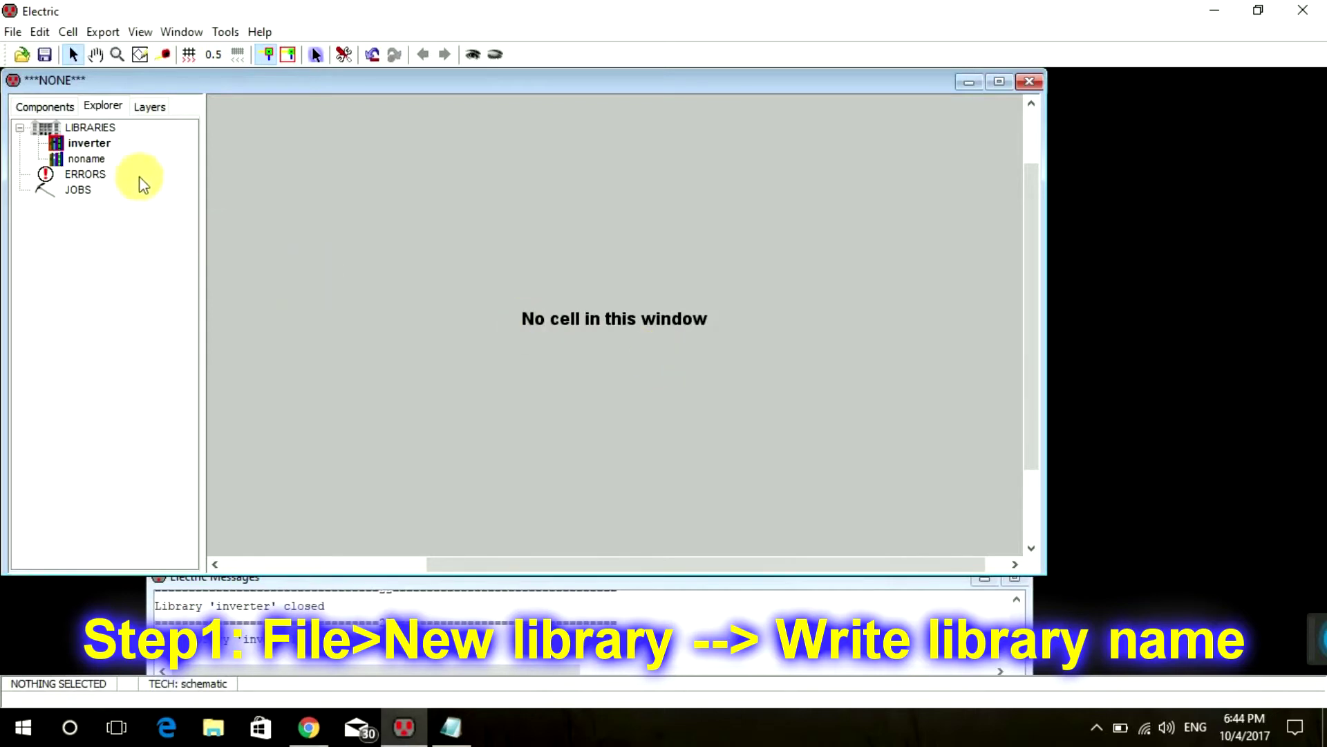
Add a schematic cell named 'inv' to the inverter library and expand the library to show it.
{"action": "right_click", "coordinate": [84, 146]}
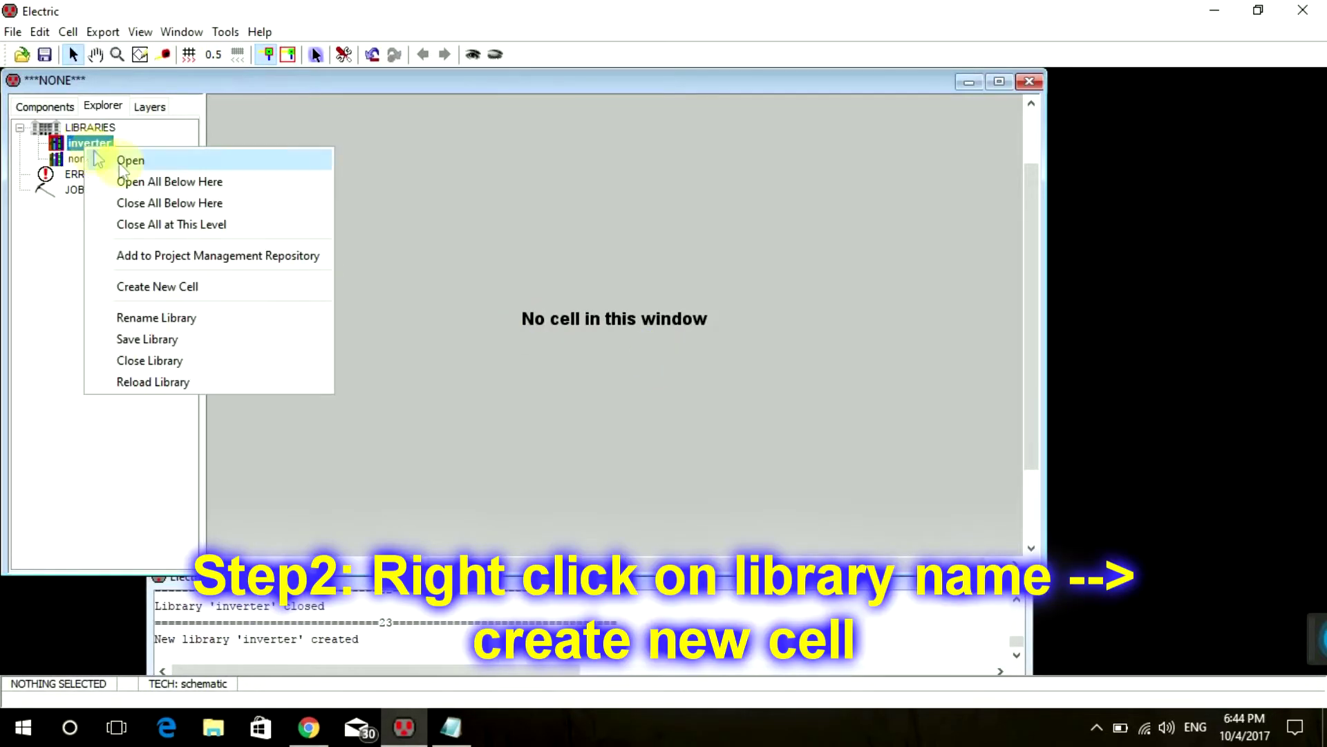
{"action": "left_click", "coordinate": [197, 293]}
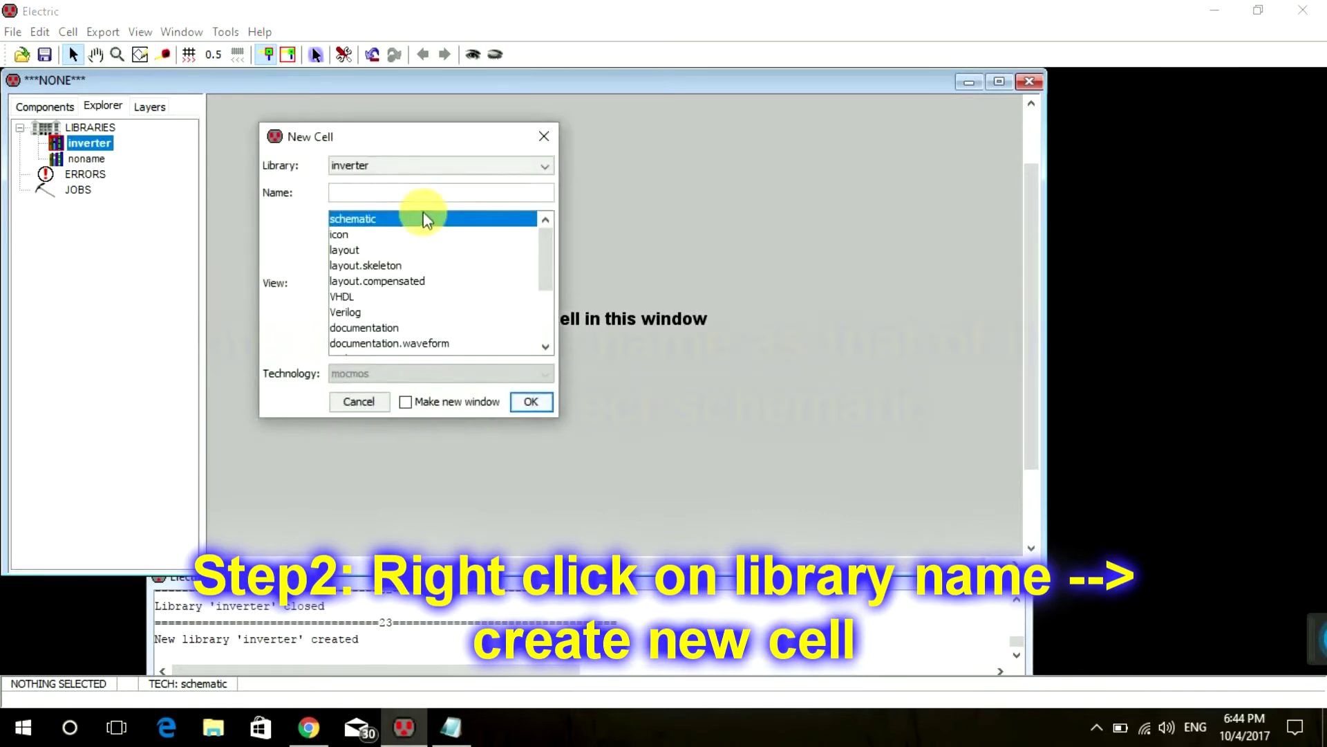
{"action": "type", "text": "inv"}
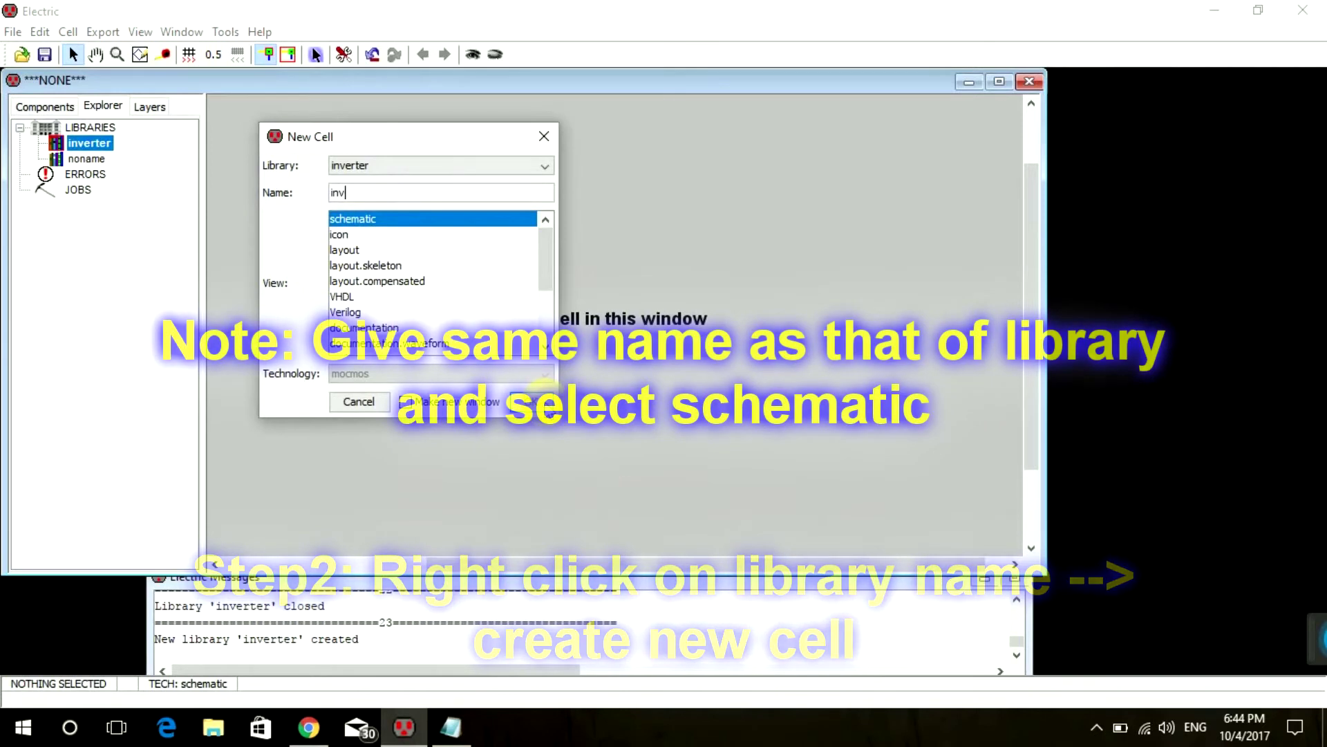
{"action": "left_click", "coordinate": [530, 401]}
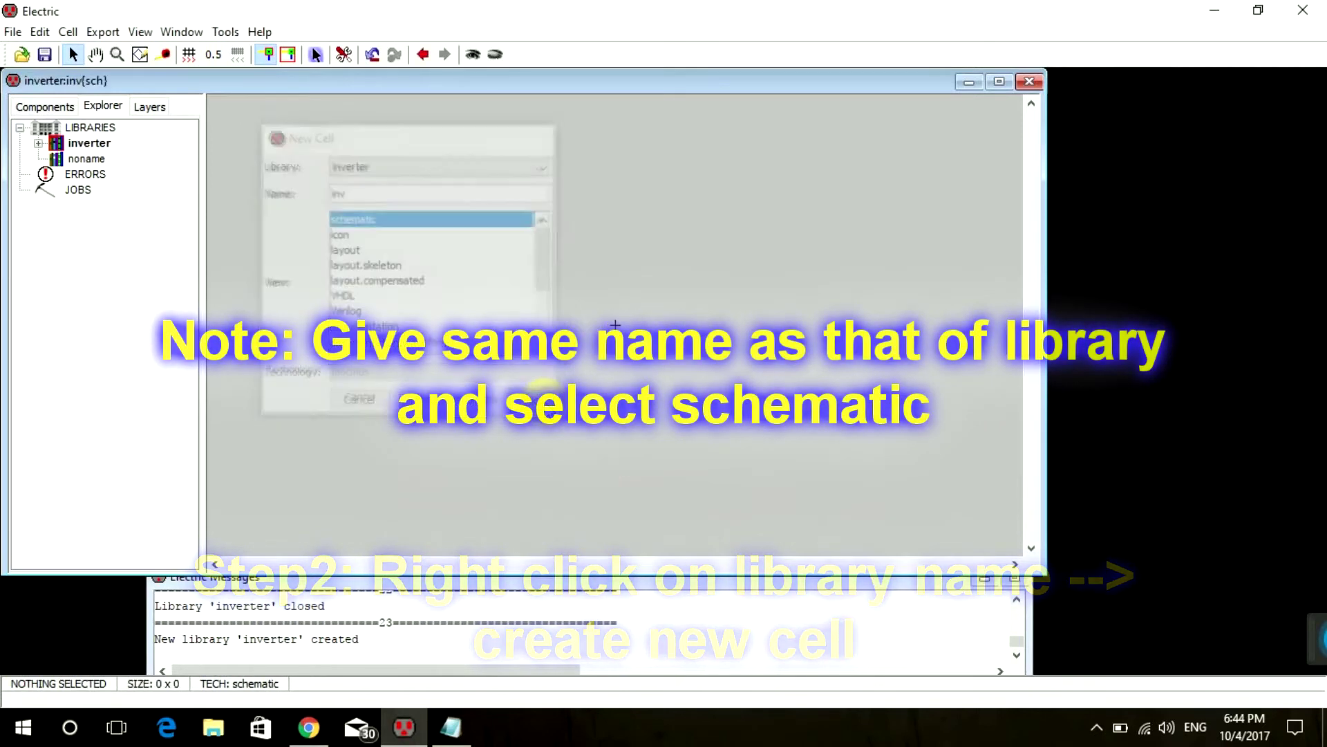
{"action": "left_click", "coordinate": [38, 144]}
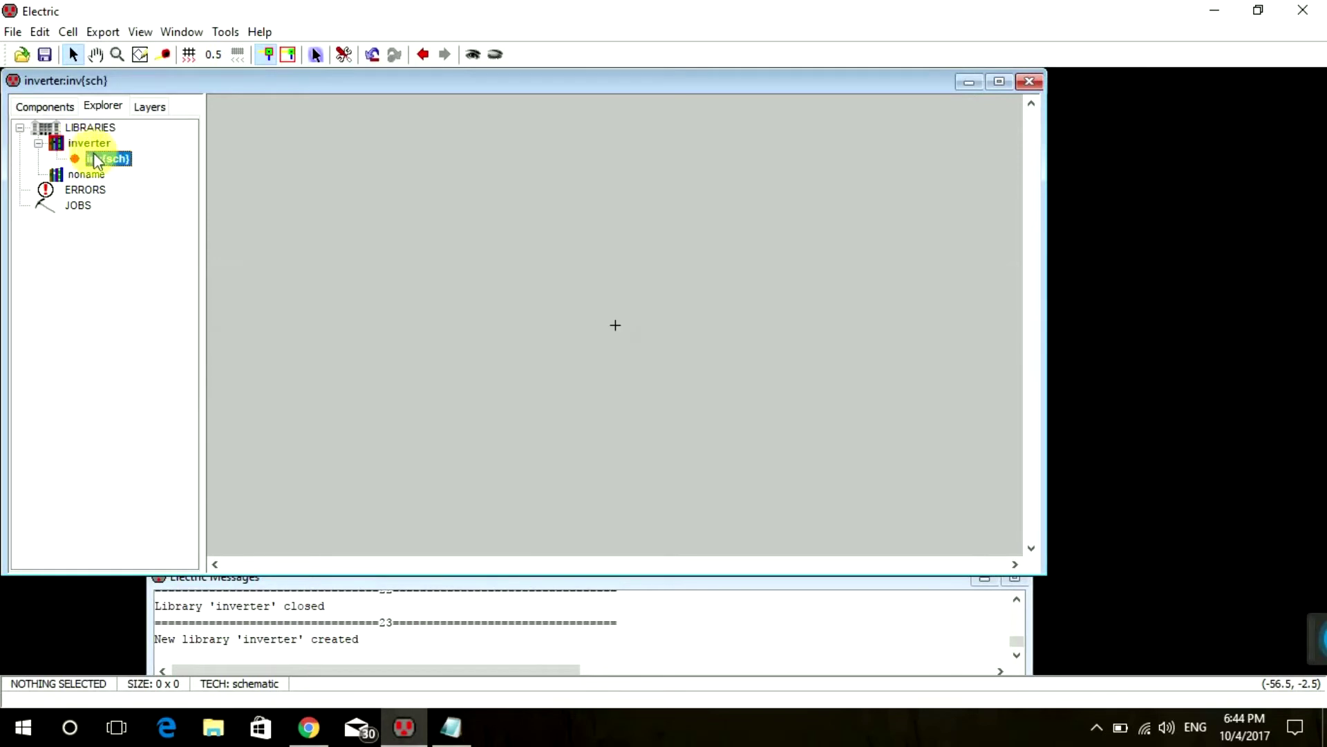
Place a pMOS transistor with an nMOS transistor directly below it.
{"action": "left_click", "coordinate": [57, 104]}
{"action": "left_click", "coordinate": [58, 304]}
{"action": "left_click", "coordinate": [61, 281]}
{"action": "left_click", "coordinate": [32, 406]}
{"action": "left_click", "coordinate": [54, 408]}
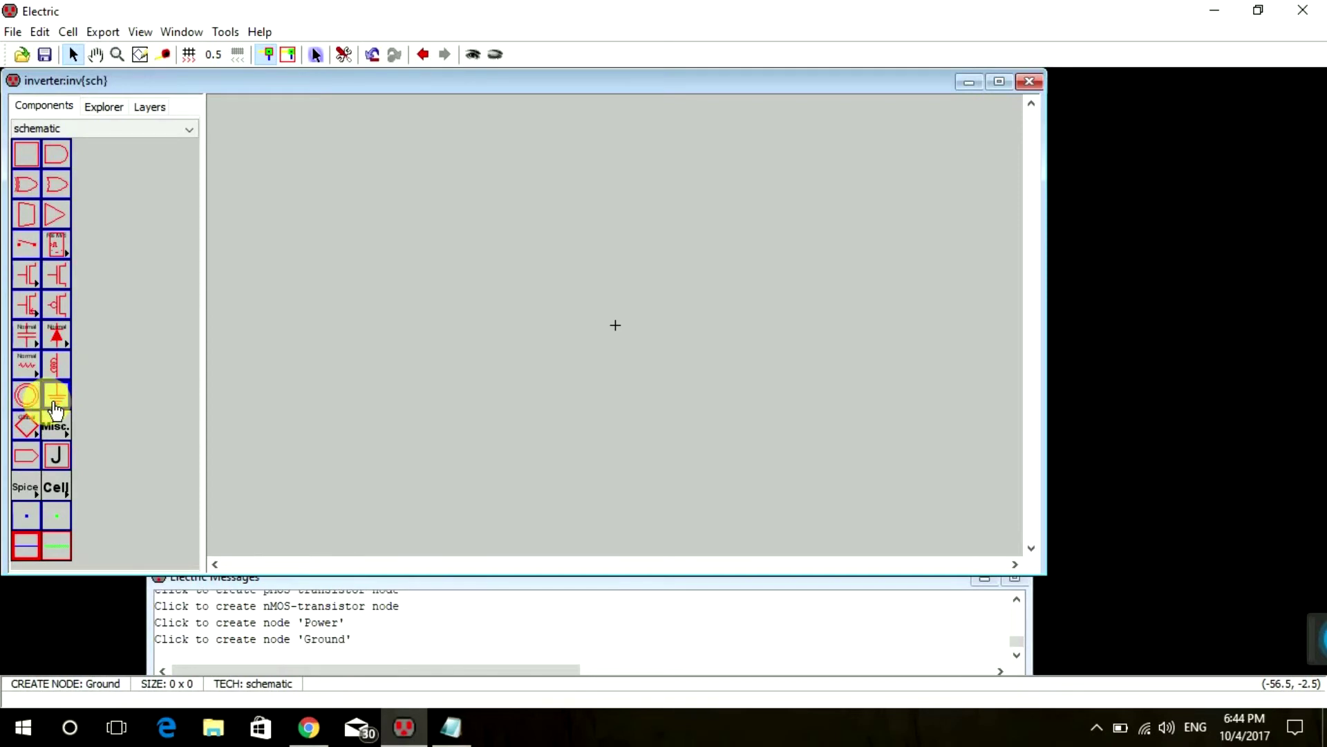
{"action": "left_click", "coordinate": [58, 304]}
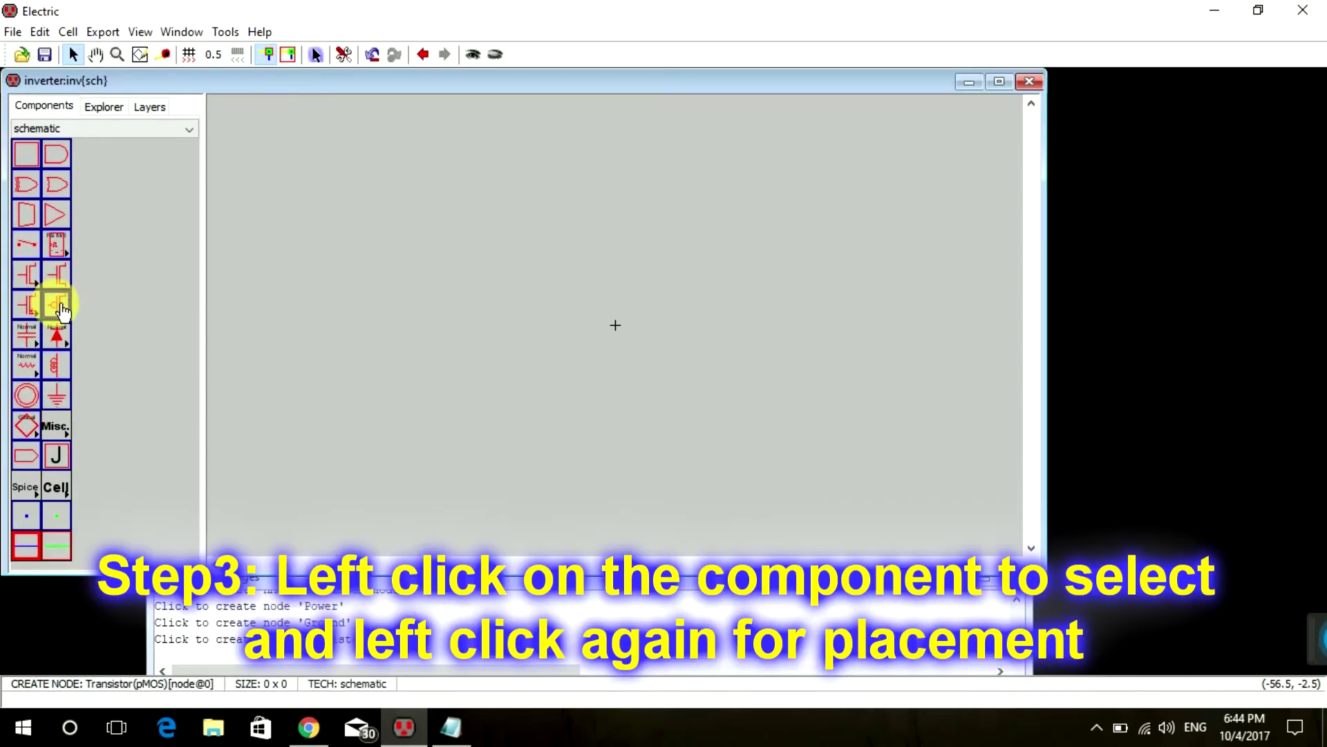
{"action": "left_click", "coordinate": [568, 214]}
{"action": "left_click", "coordinate": [53, 279]}
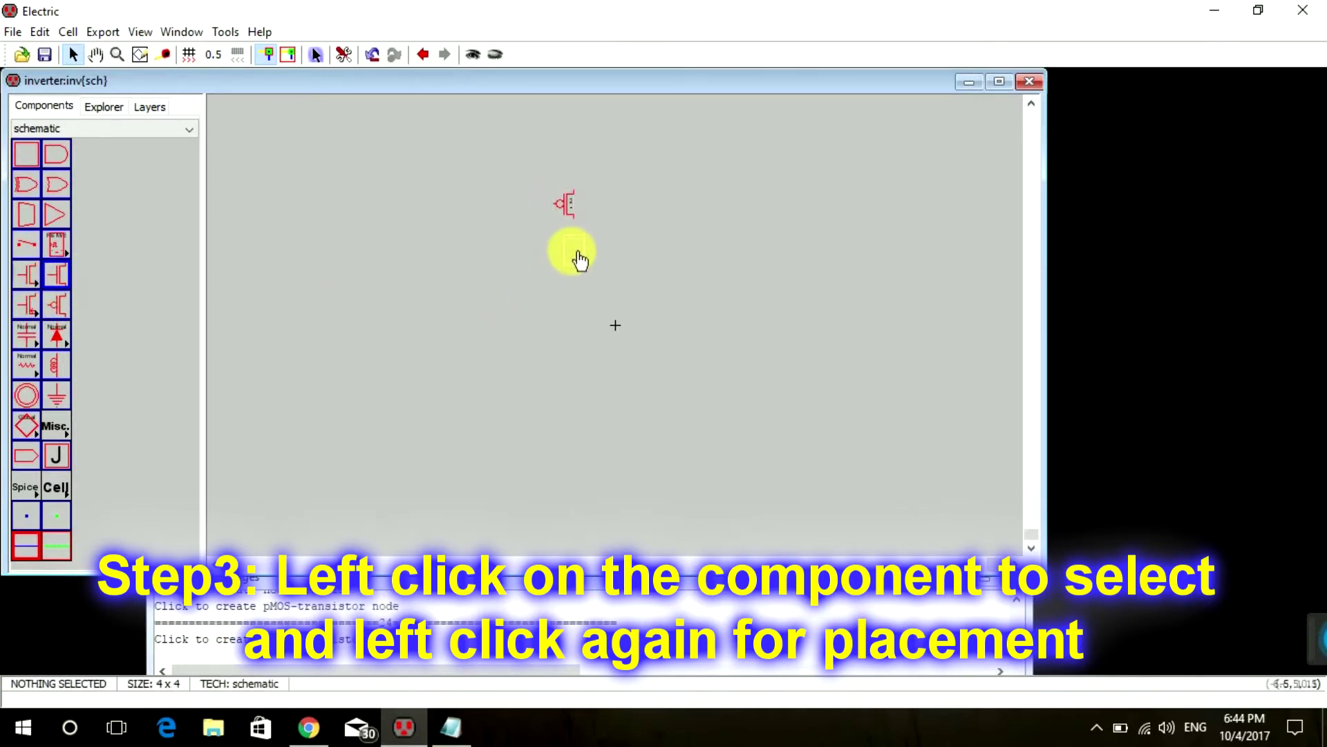
{"action": "left_click", "coordinate": [572, 248]}
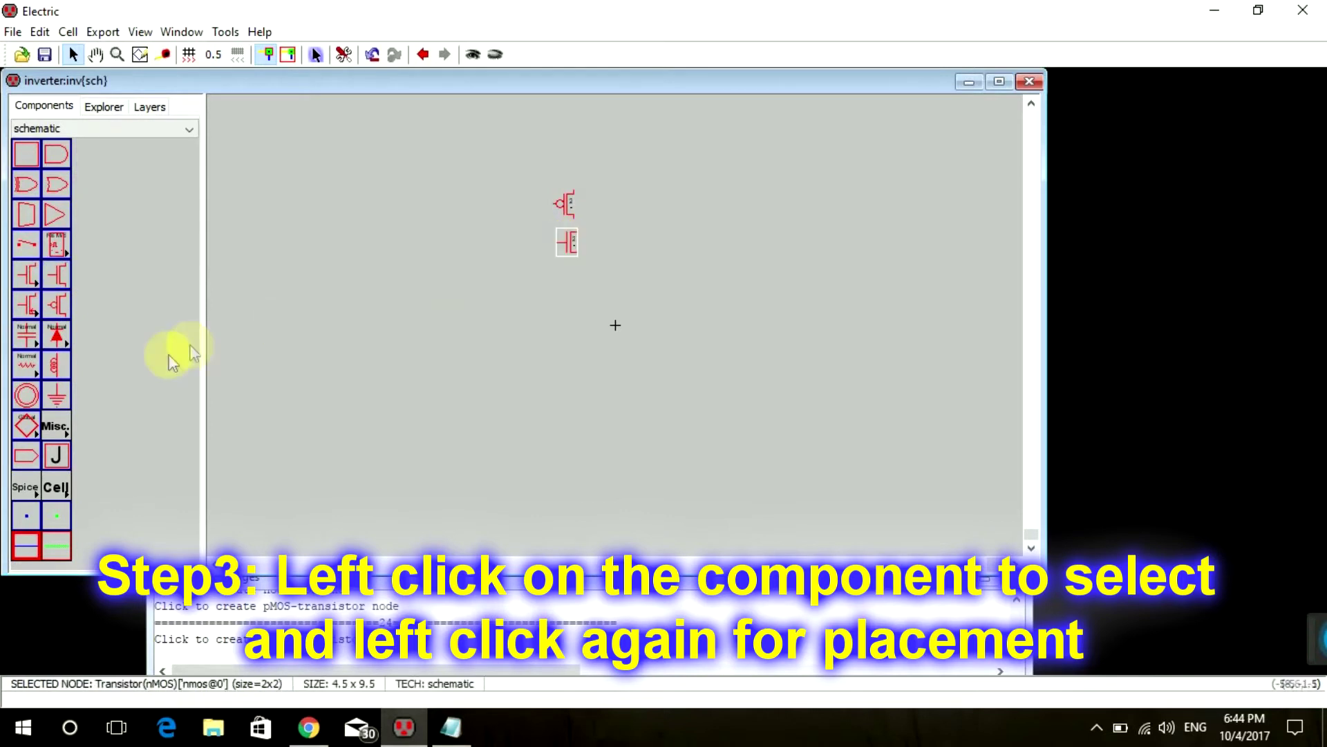
Place a power node above the pMOS and a ground node below the nMOS.
{"action": "left_click", "coordinate": [25, 398]}
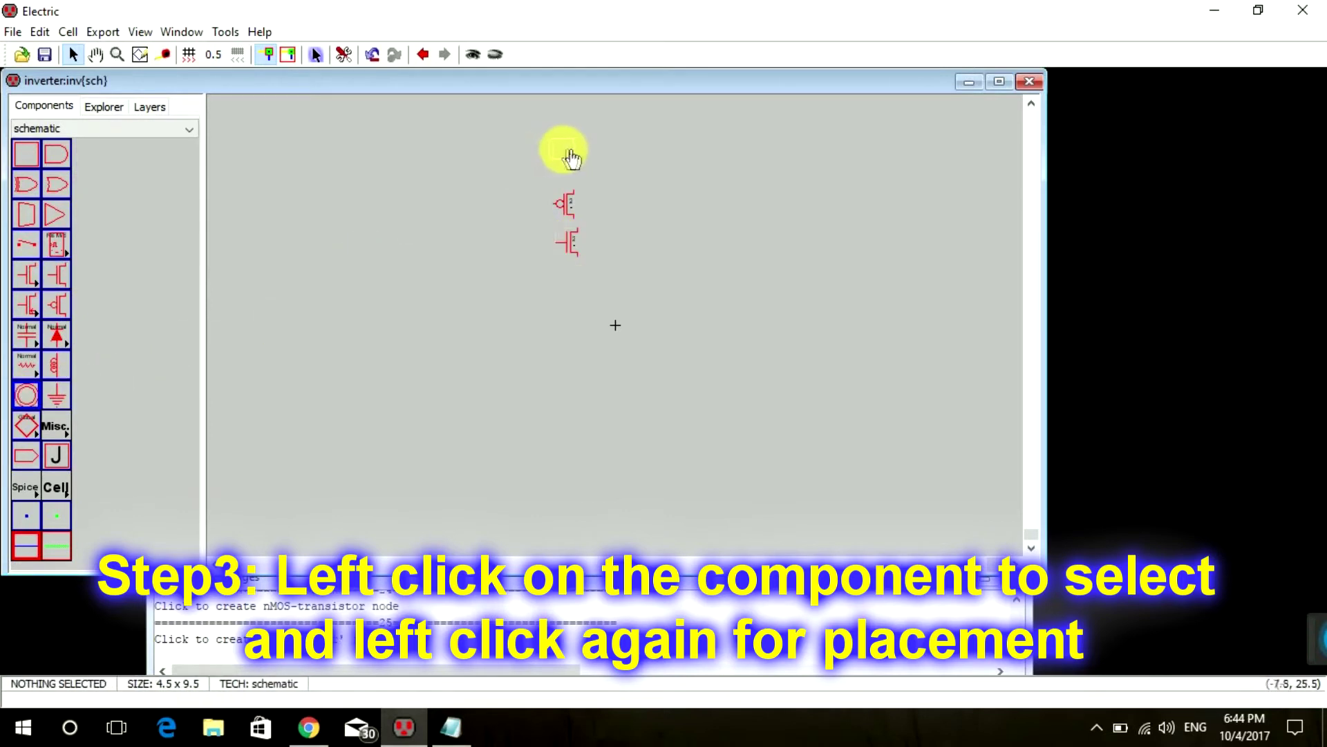
{"action": "left_click", "coordinate": [578, 163]}
{"action": "left_click", "coordinate": [57, 405]}
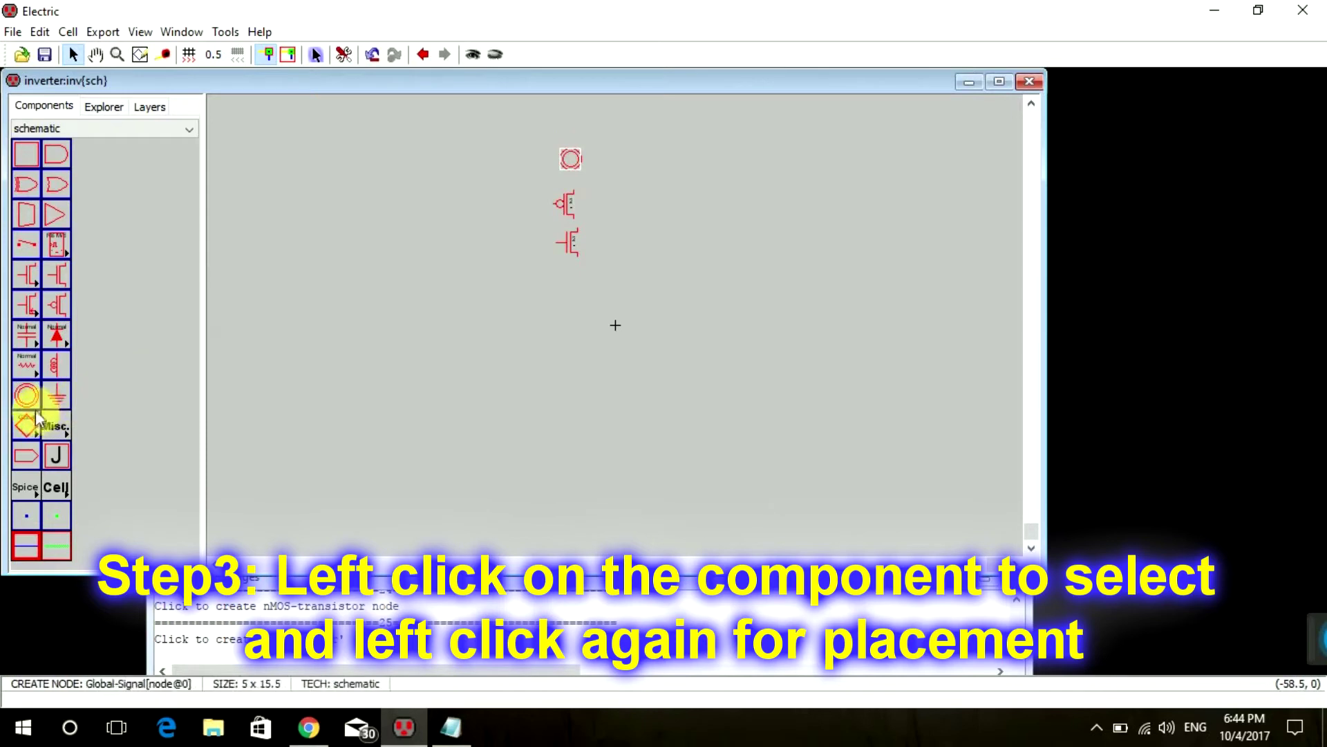
{"action": "left_click", "coordinate": [579, 294]}
Add off-page connectors left and right of the transistors, then zoom in on the components.
{"action": "left_click", "coordinate": [25, 455]}
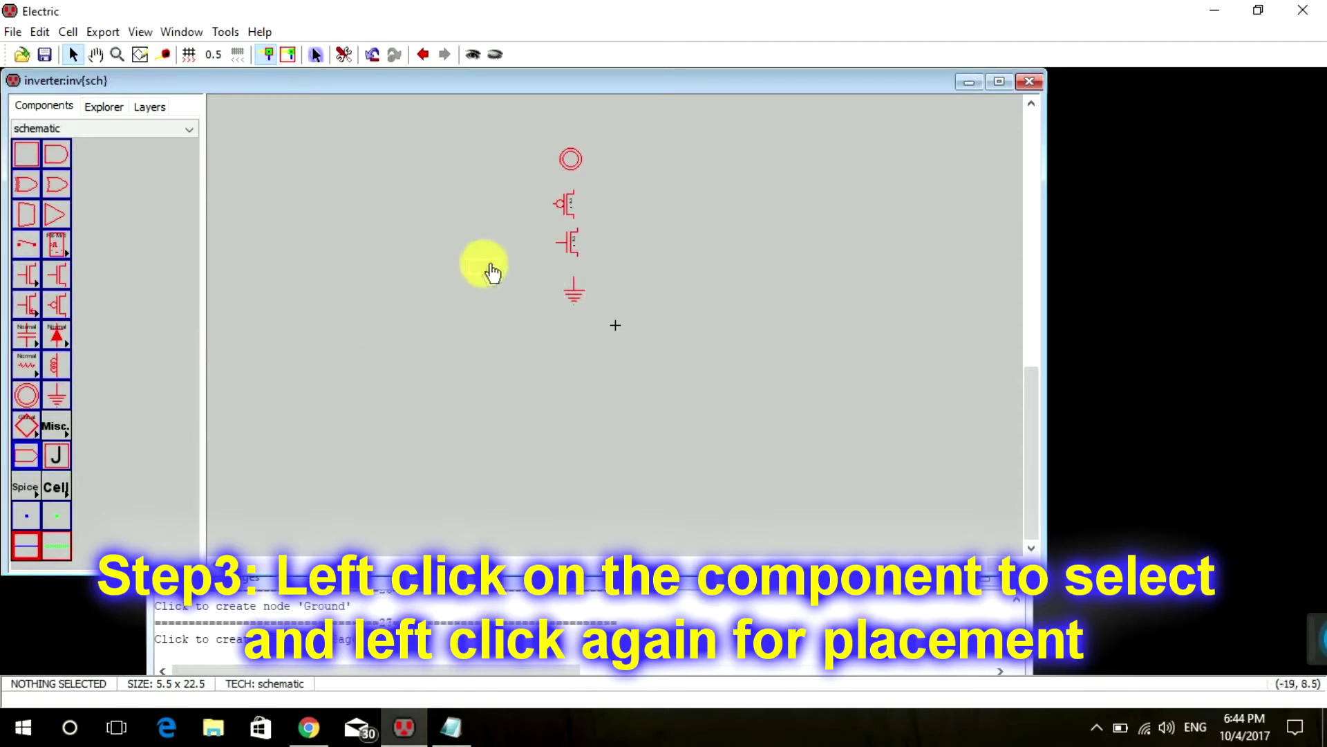
{"action": "left_click", "coordinate": [529, 234]}
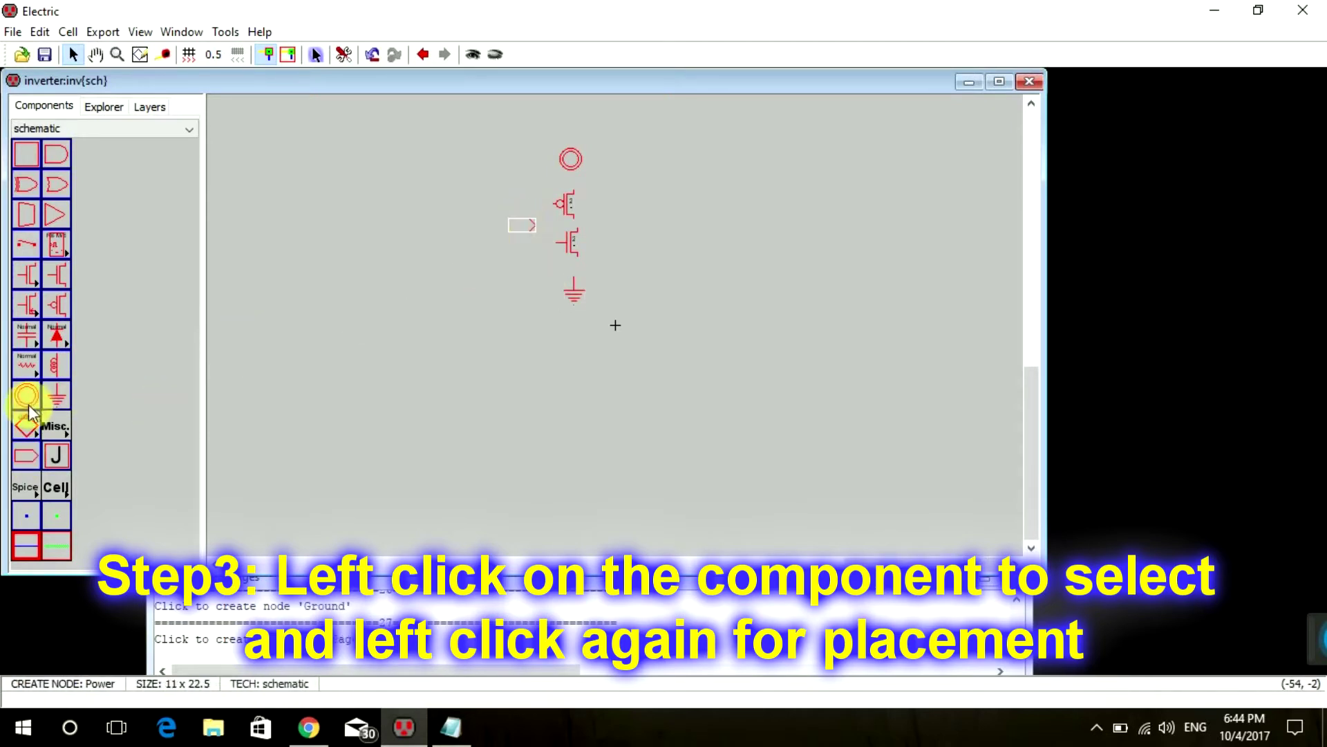
{"action": "left_click", "coordinate": [26, 455]}
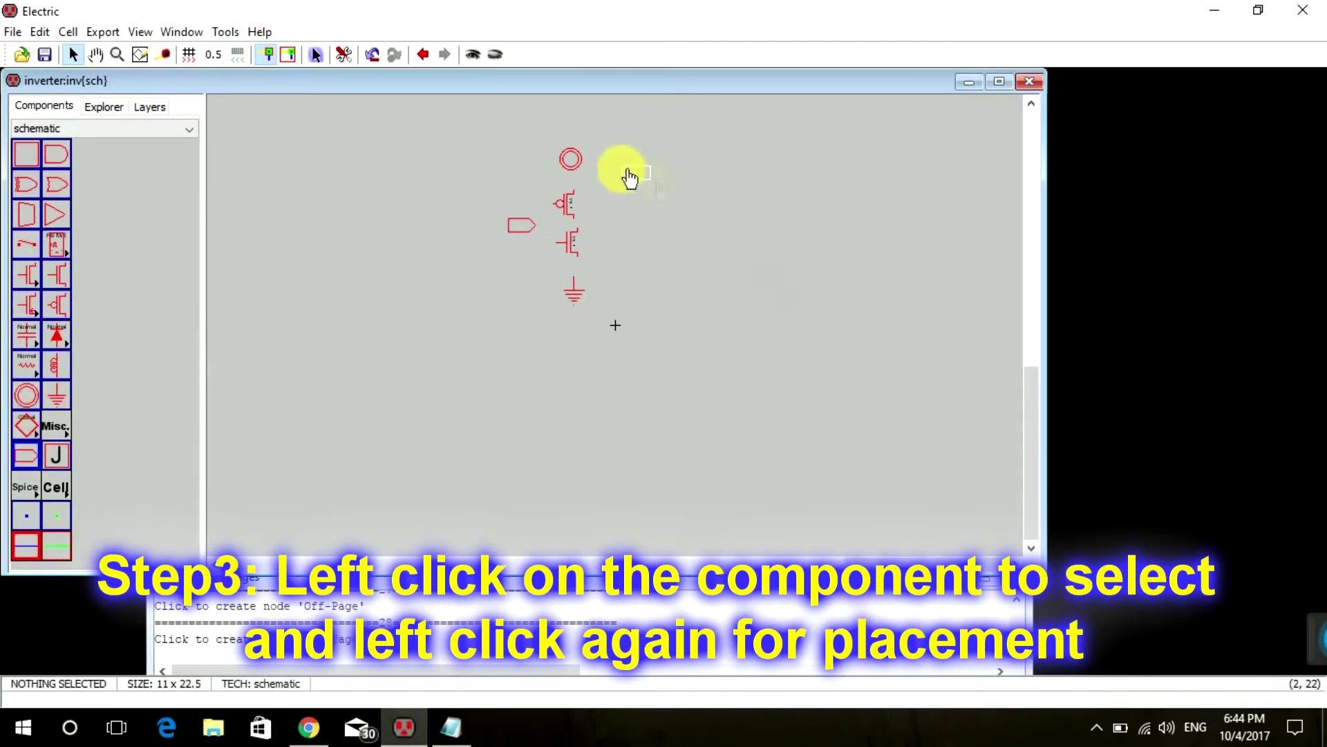
{"action": "left_click", "coordinate": [626, 222]}
{"action": "left_click", "coordinate": [117, 54]}
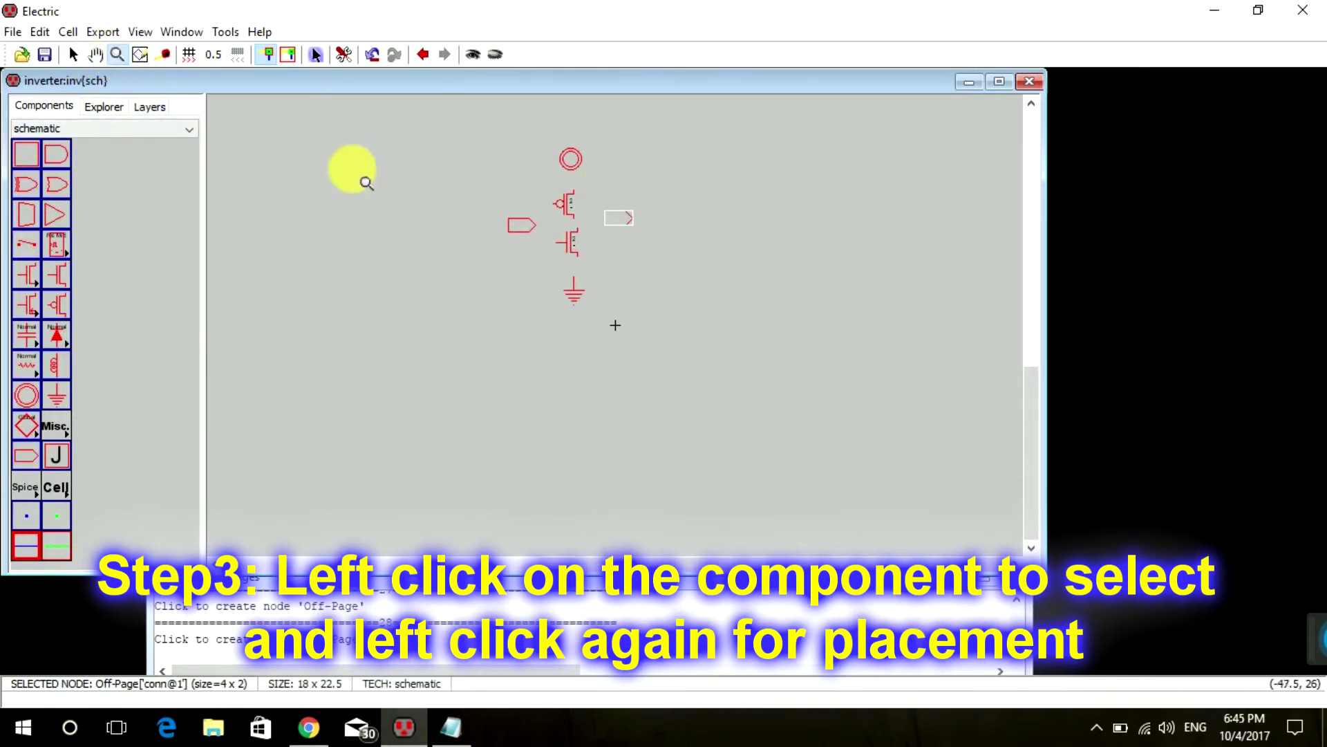
{"action": "left_click_drag", "start_coordinate": [459, 130], "coordinate": [674, 358]}
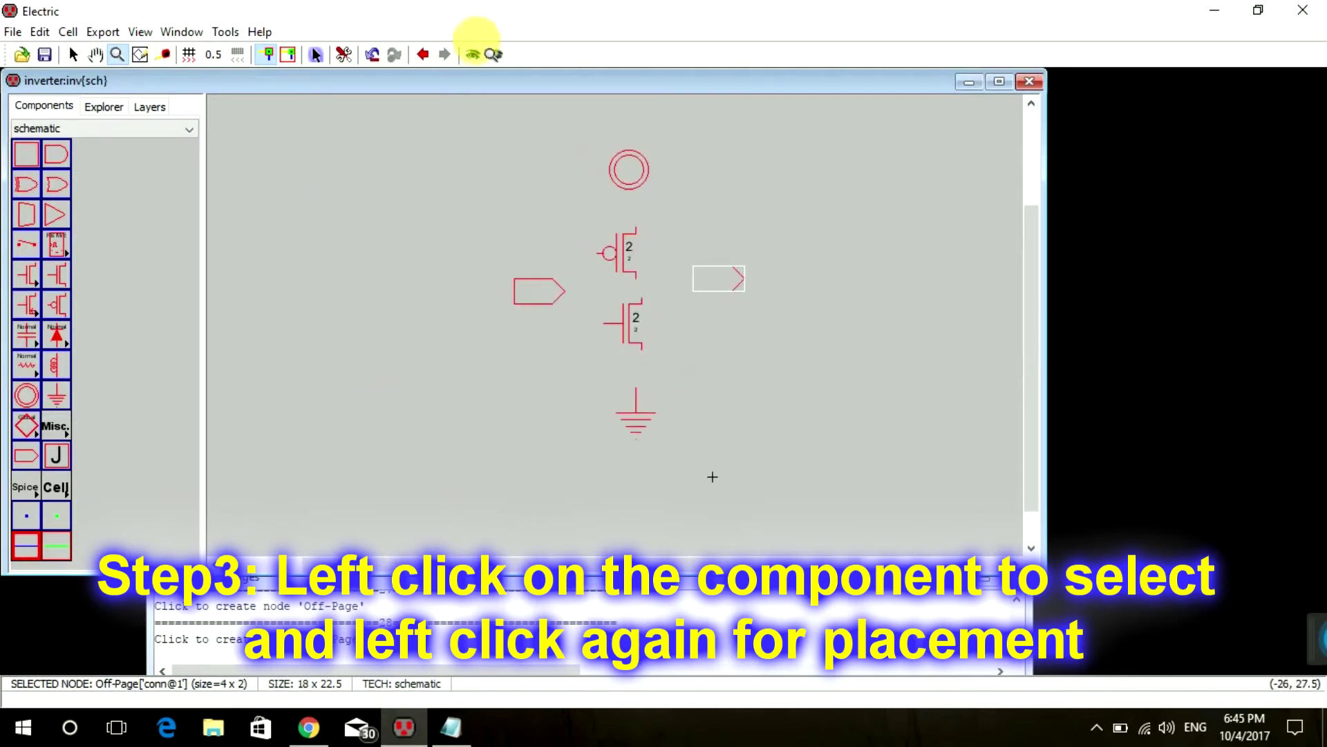
Wire power to the pMOS, the pMOS drain to the nMOS drain, and the nMOS to ground.
{"action": "left_click", "coordinate": [75, 56]}
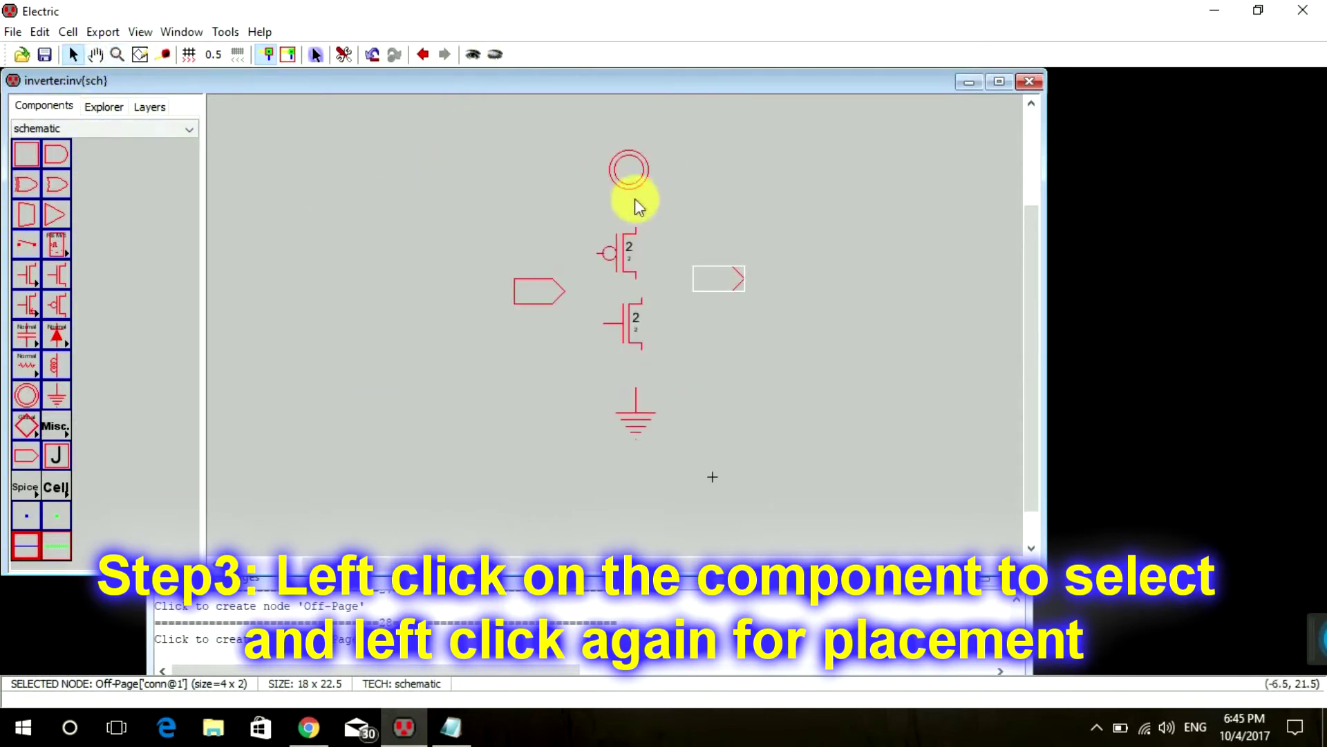
{"action": "left_click", "coordinate": [628, 170]}
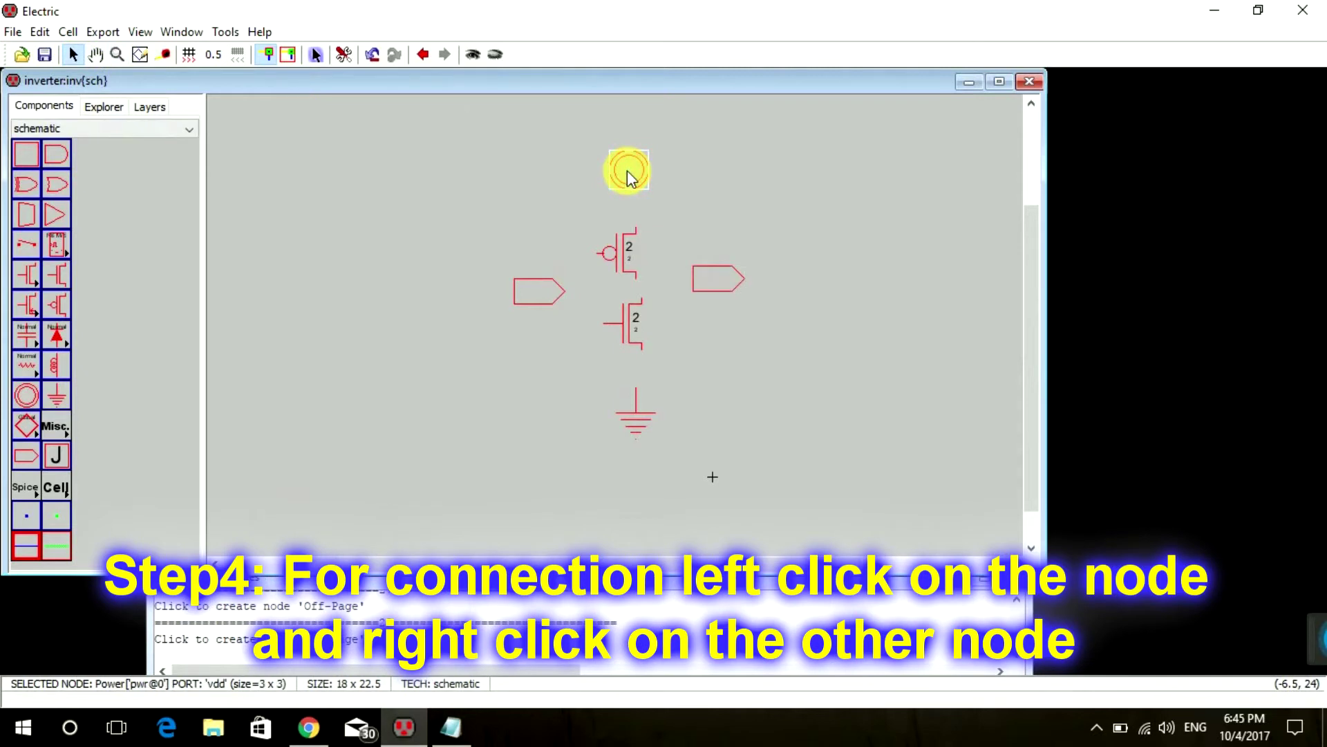
{"action": "right_click", "coordinate": [629, 238]}
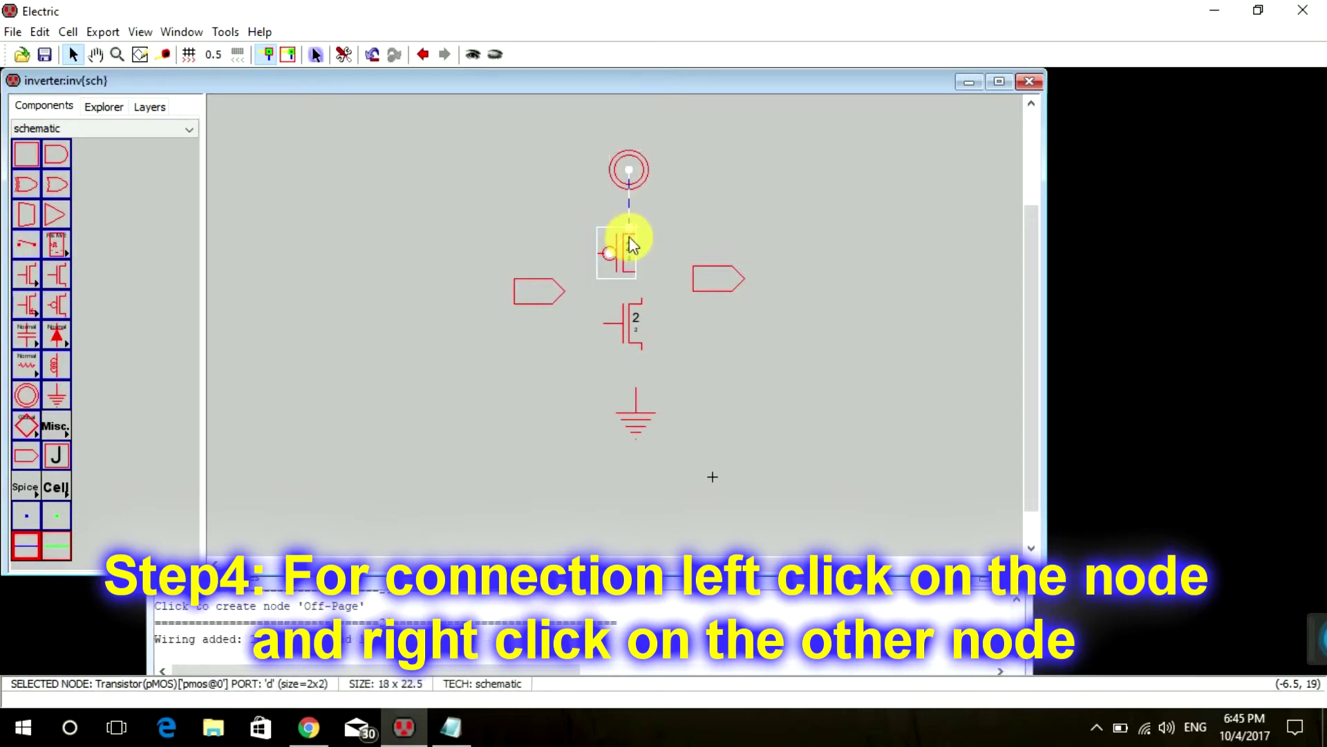
{"action": "left_click", "coordinate": [704, 213]}
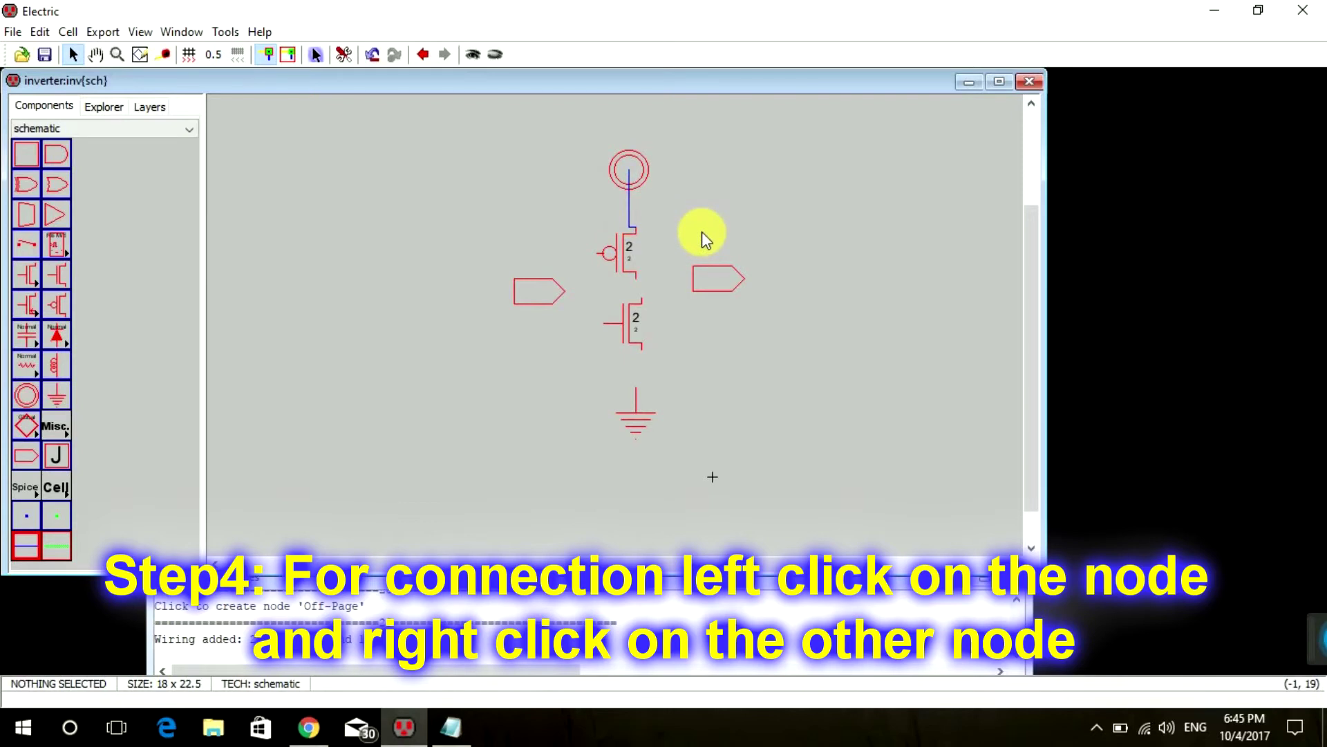
{"action": "left_click", "coordinate": [632, 278]}
{"action": "right_click", "coordinate": [632, 311]}
{"action": "left_click", "coordinate": [632, 347]}
{"action": "right_click", "coordinate": [640, 407]}
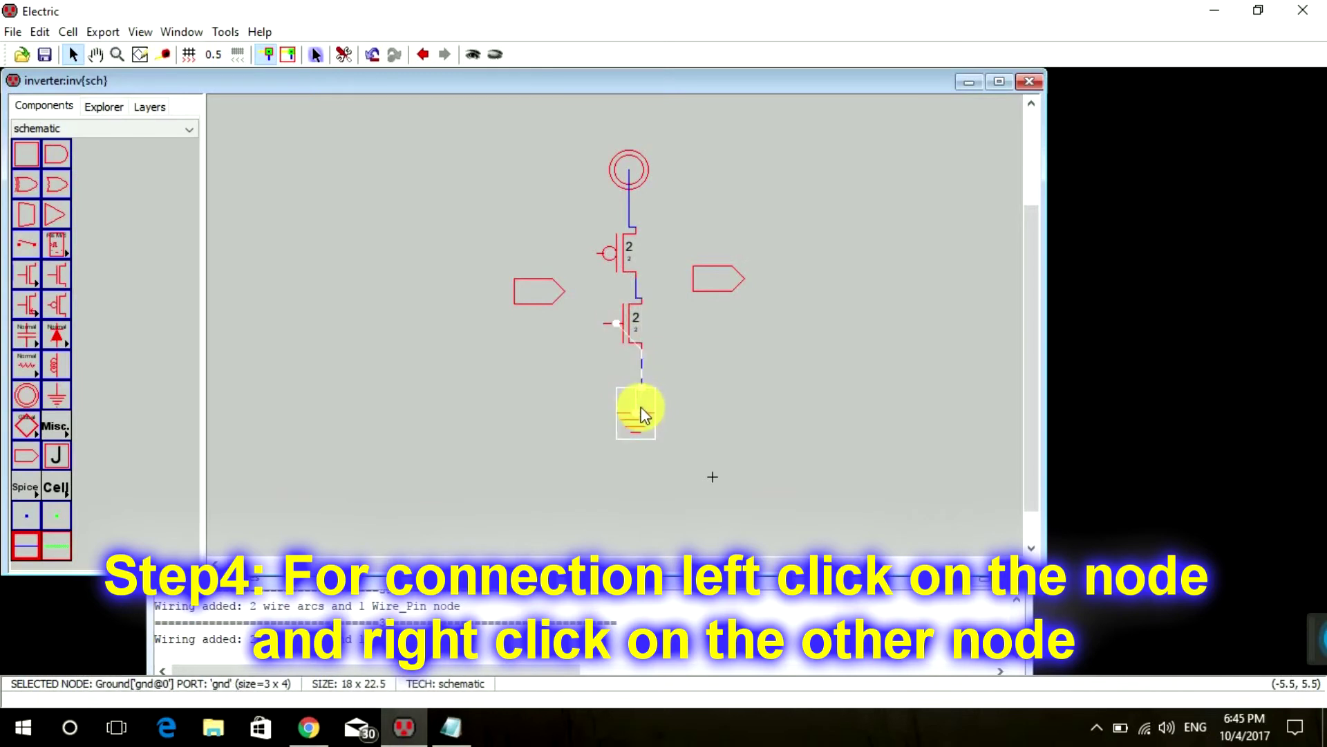
Wire the input connector to both transistor gates and the output connector to the shared drains.
{"action": "left_click", "coordinate": [560, 296]}
{"action": "right_click", "coordinate": [608, 321]}
{"action": "left_click", "coordinate": [541, 293]}
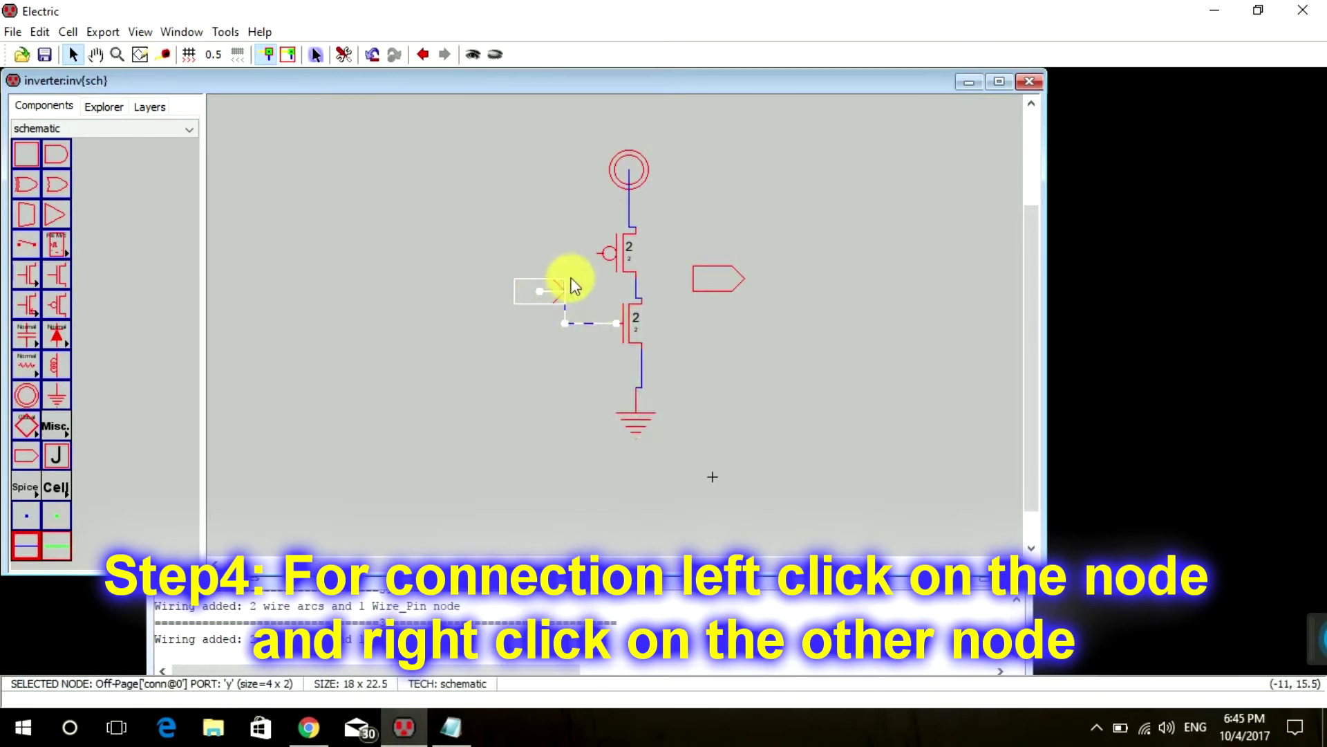
{"action": "right_click", "coordinate": [606, 254]}
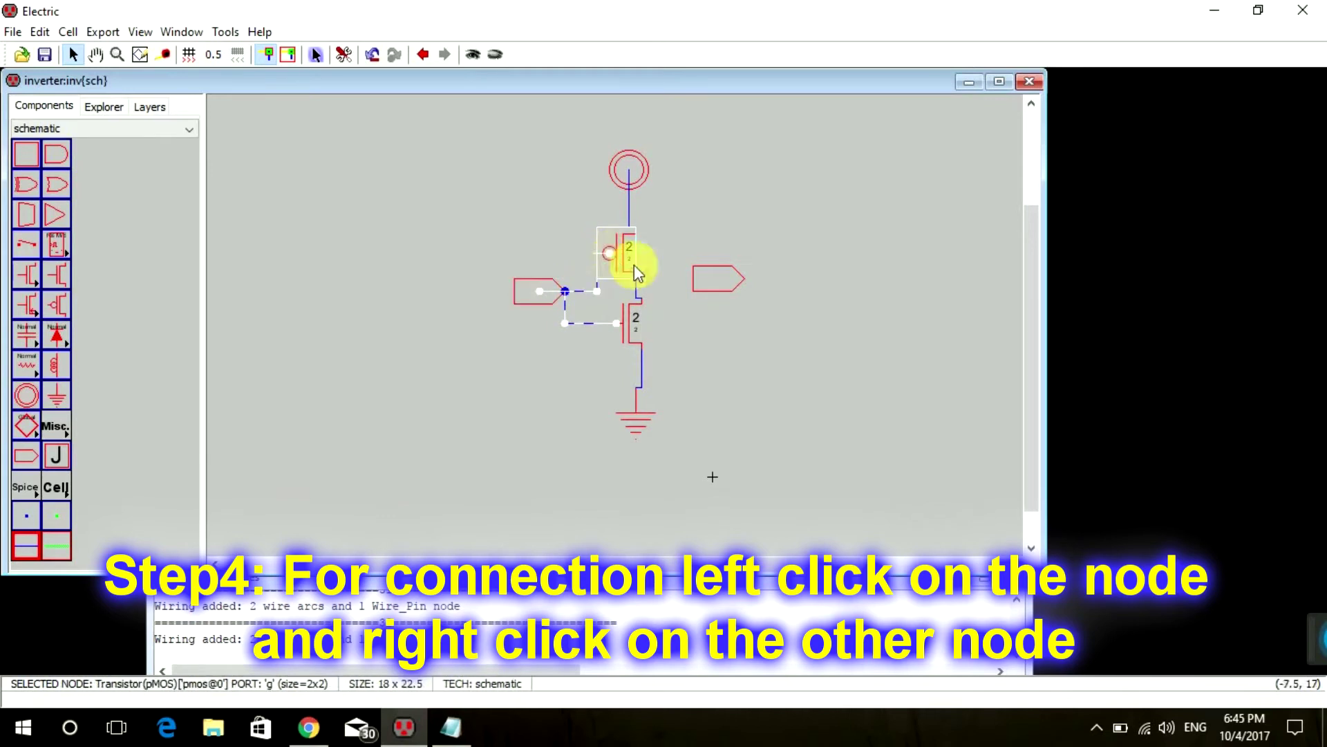
{"action": "left_click", "coordinate": [674, 278]}
{"action": "left_click", "coordinate": [694, 280]}
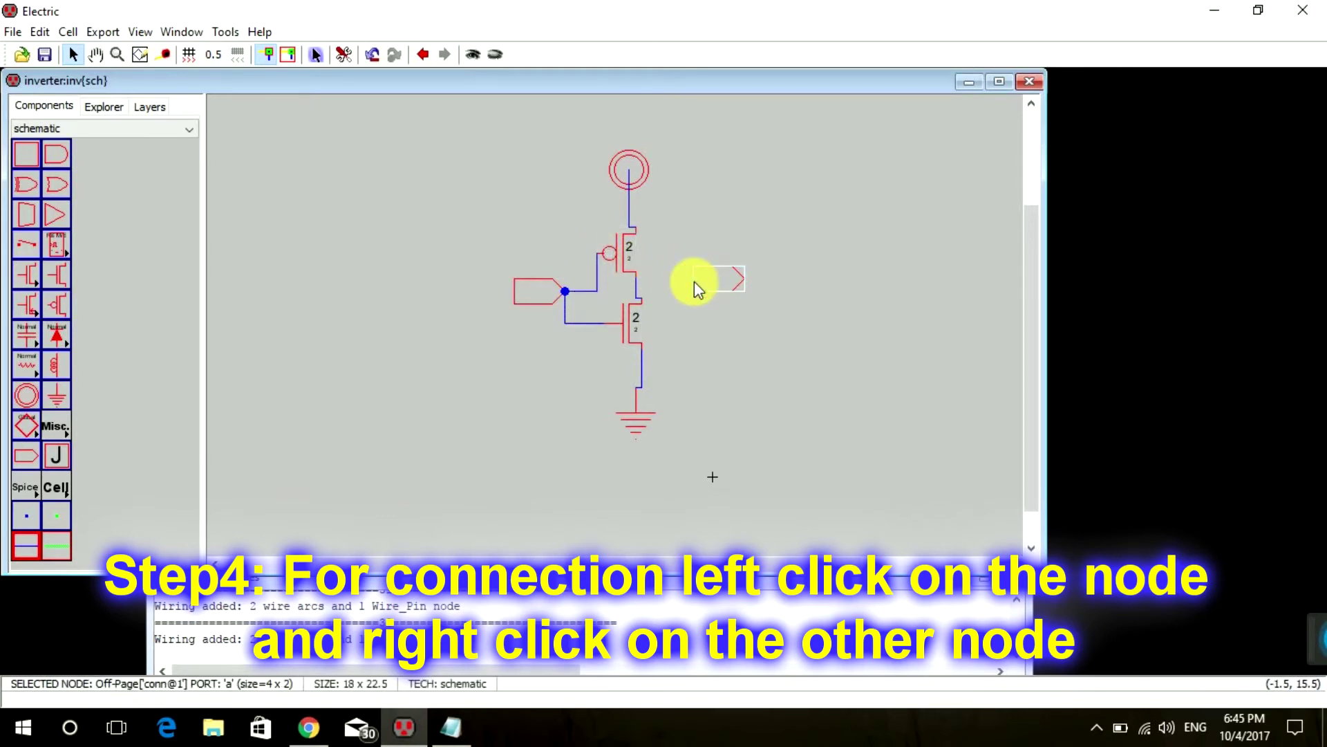
{"action": "right_click", "coordinate": [633, 288]}
{"action": "left_click", "coordinate": [710, 334]}
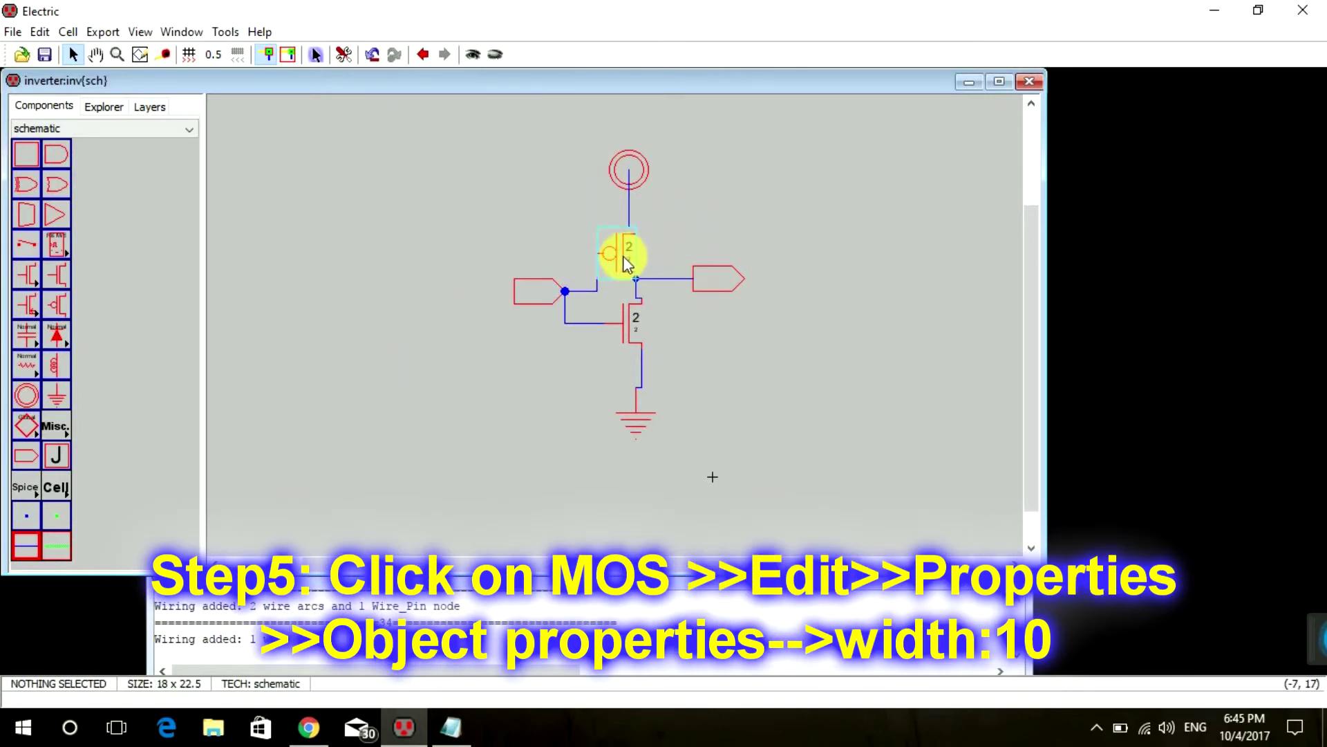
Set the pMOS transistor's Width to 10 in its Object Properties.
{"action": "left_click", "coordinate": [623, 256]}
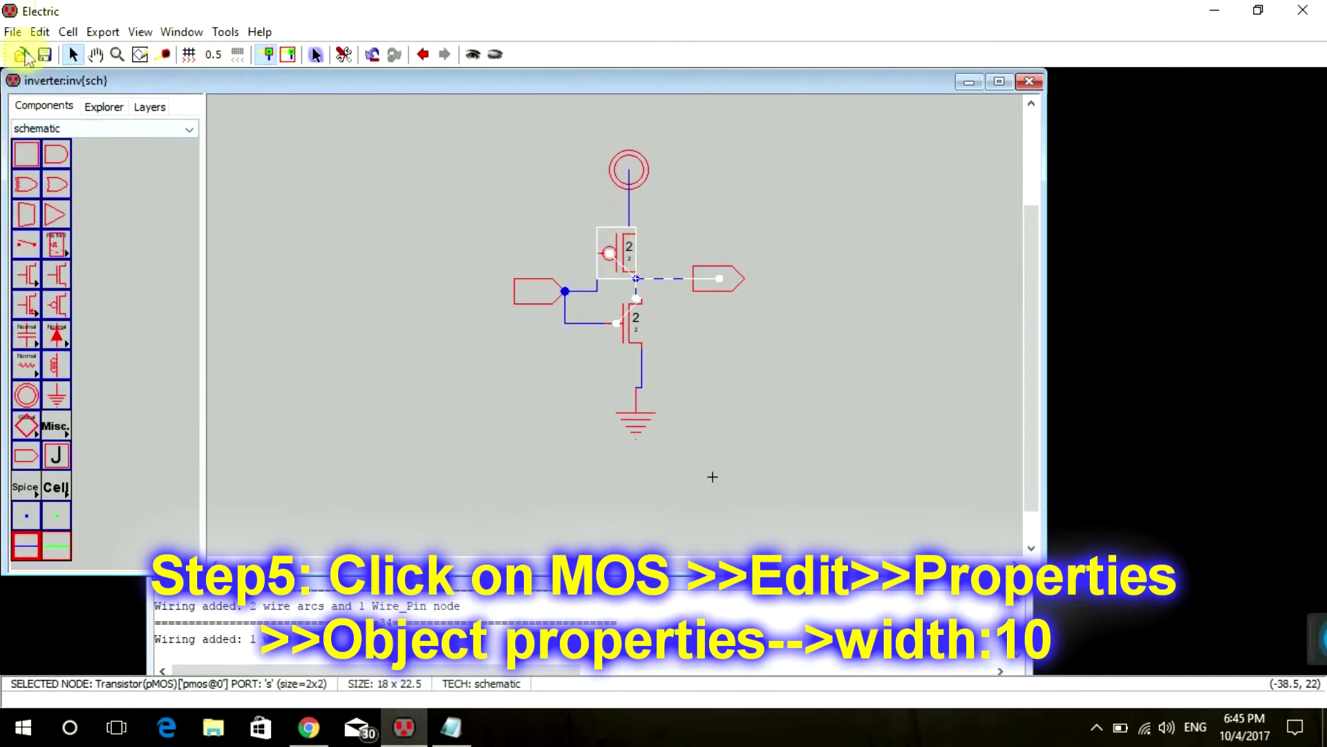
{"action": "left_click", "coordinate": [40, 32]}
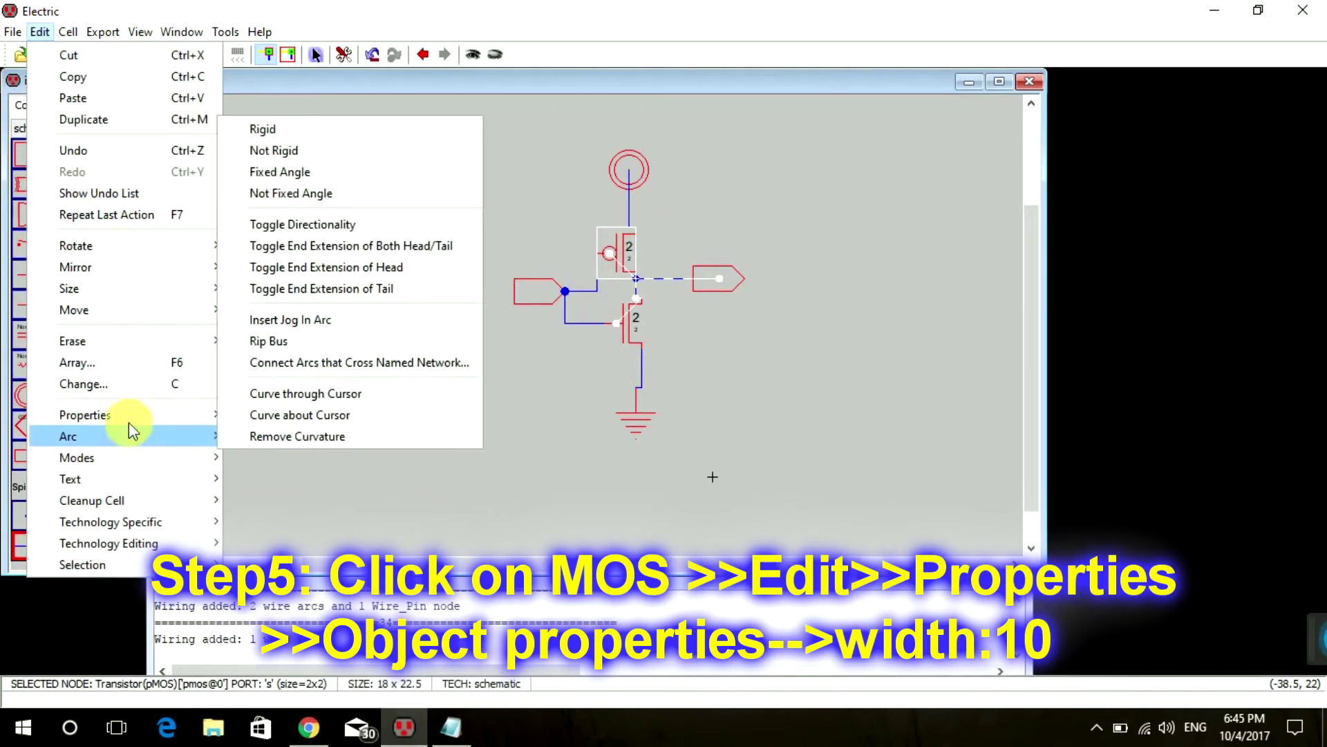
{"action": "mouse_move", "coordinate": [129, 418]}
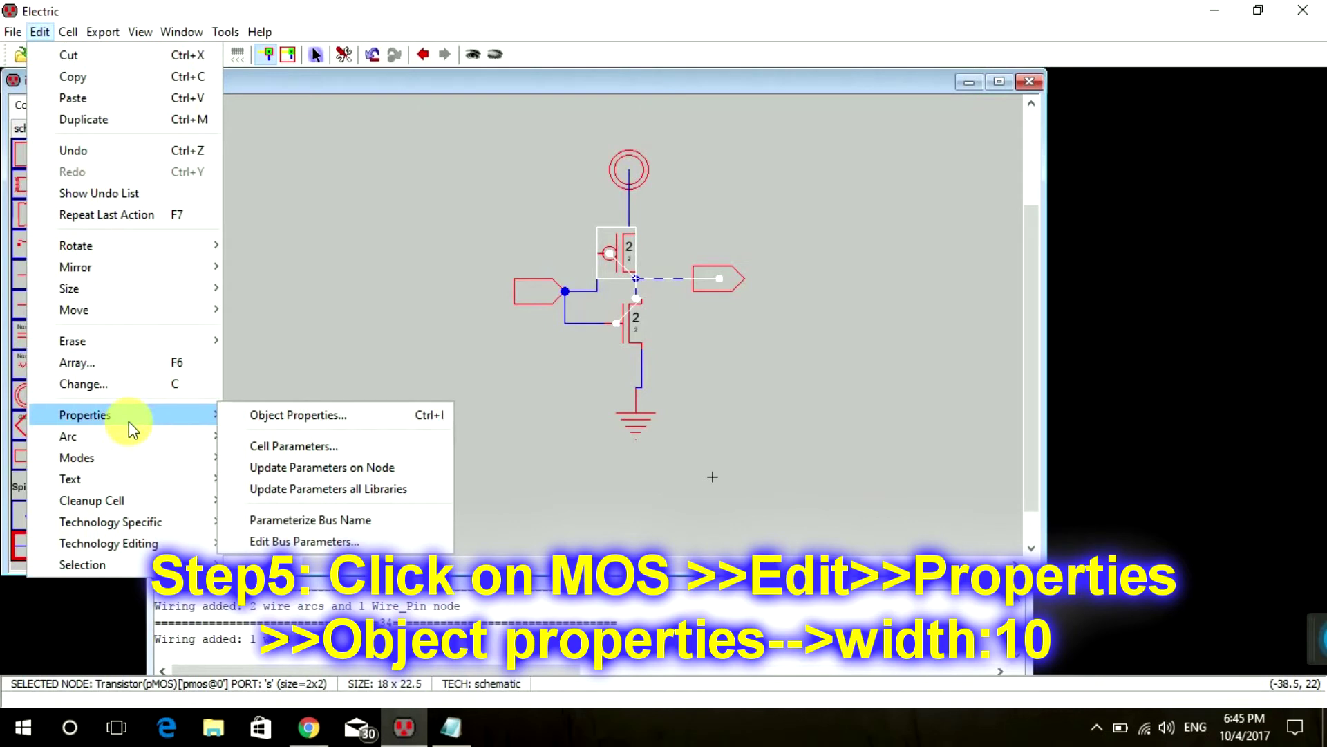
{"action": "left_click", "coordinate": [416, 416]}
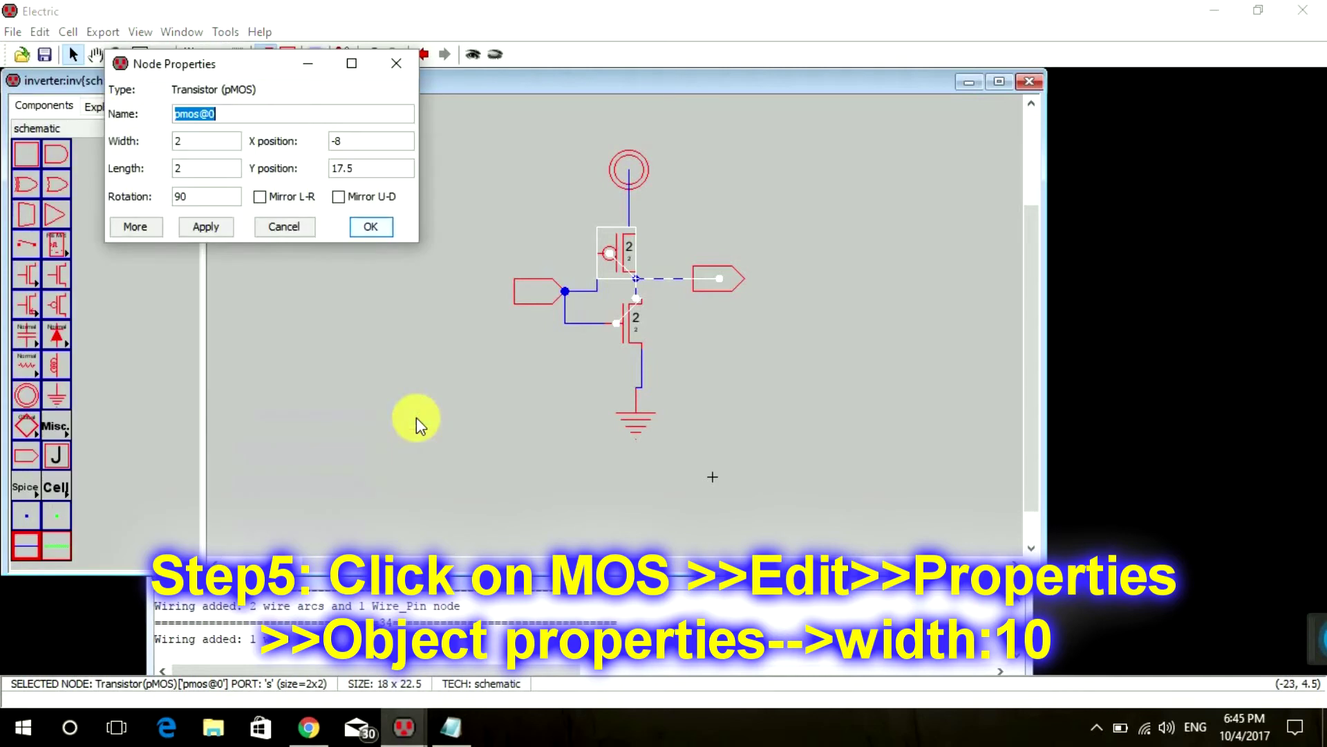
{"action": "left_click", "coordinate": [208, 148]}
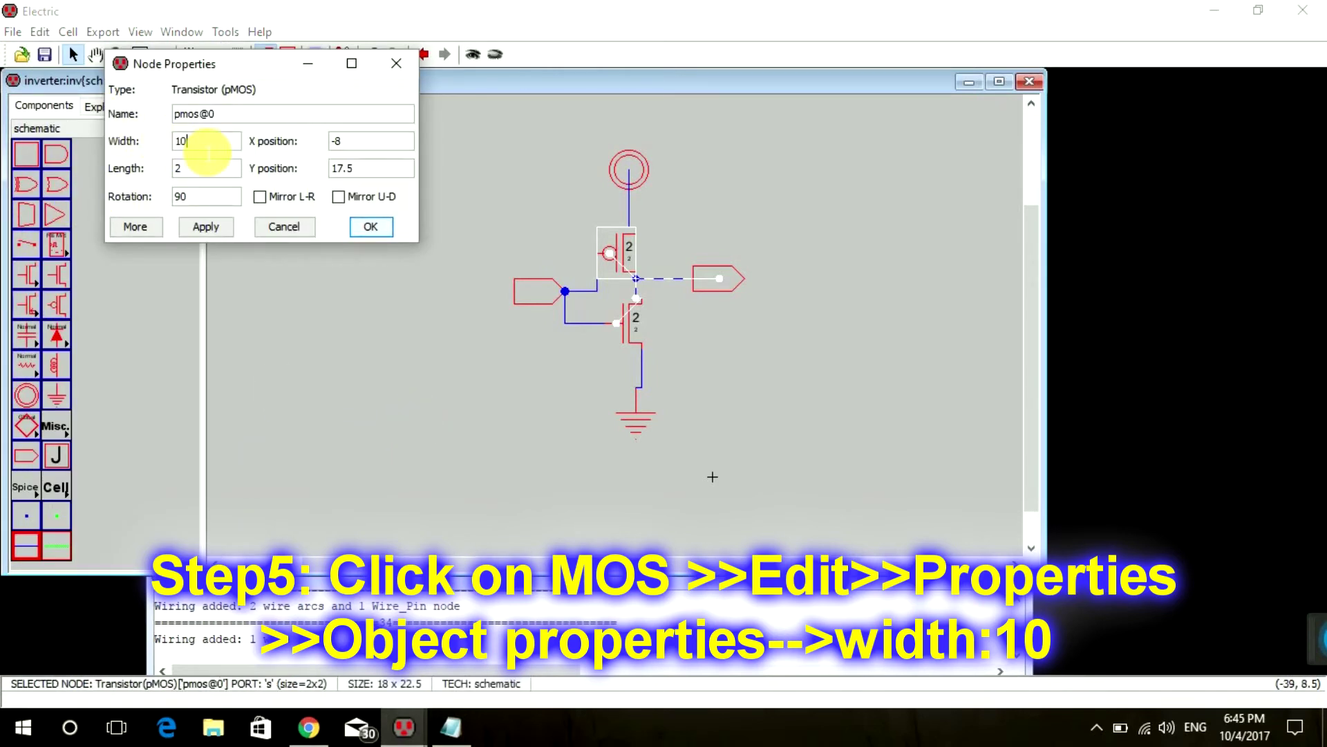
{"action": "type", "text": "10"}
{"action": "key", "text": "Return"}
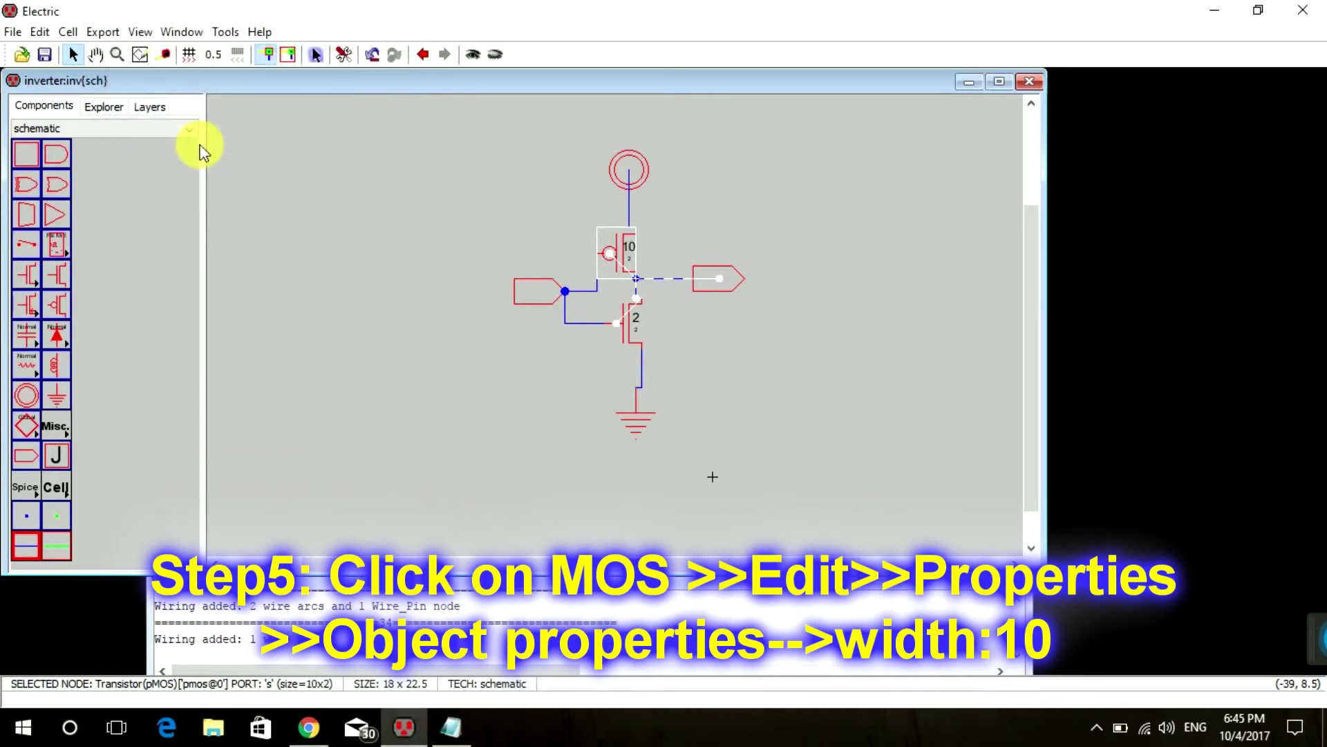
{"action": "left_click", "coordinate": [635, 329]}
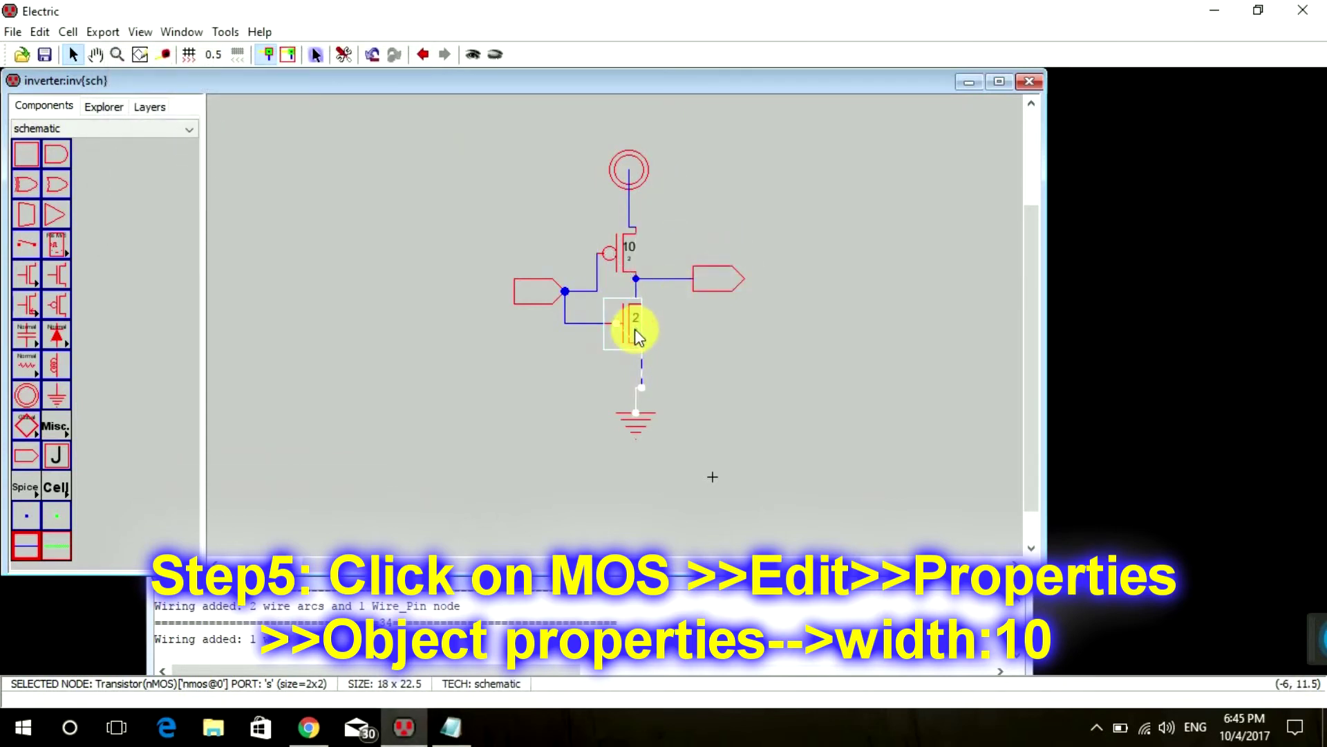
Set the nMOS transistor's Width to 10 in its Object Properties to match the pMOS.
{"action": "left_click", "coordinate": [40, 32]}
{"action": "mouse_move", "coordinate": [197, 416]}
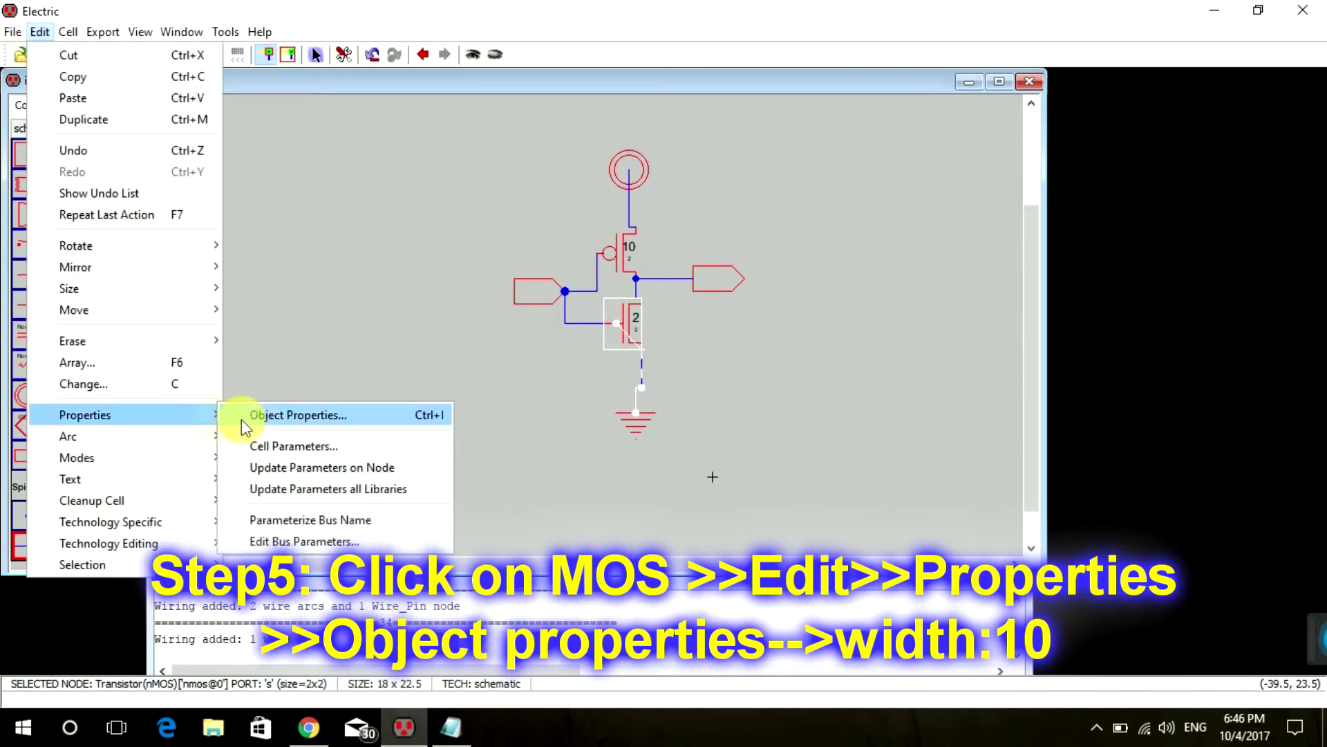
{"action": "left_click", "coordinate": [258, 417]}
{"action": "left_click", "coordinate": [192, 144]}
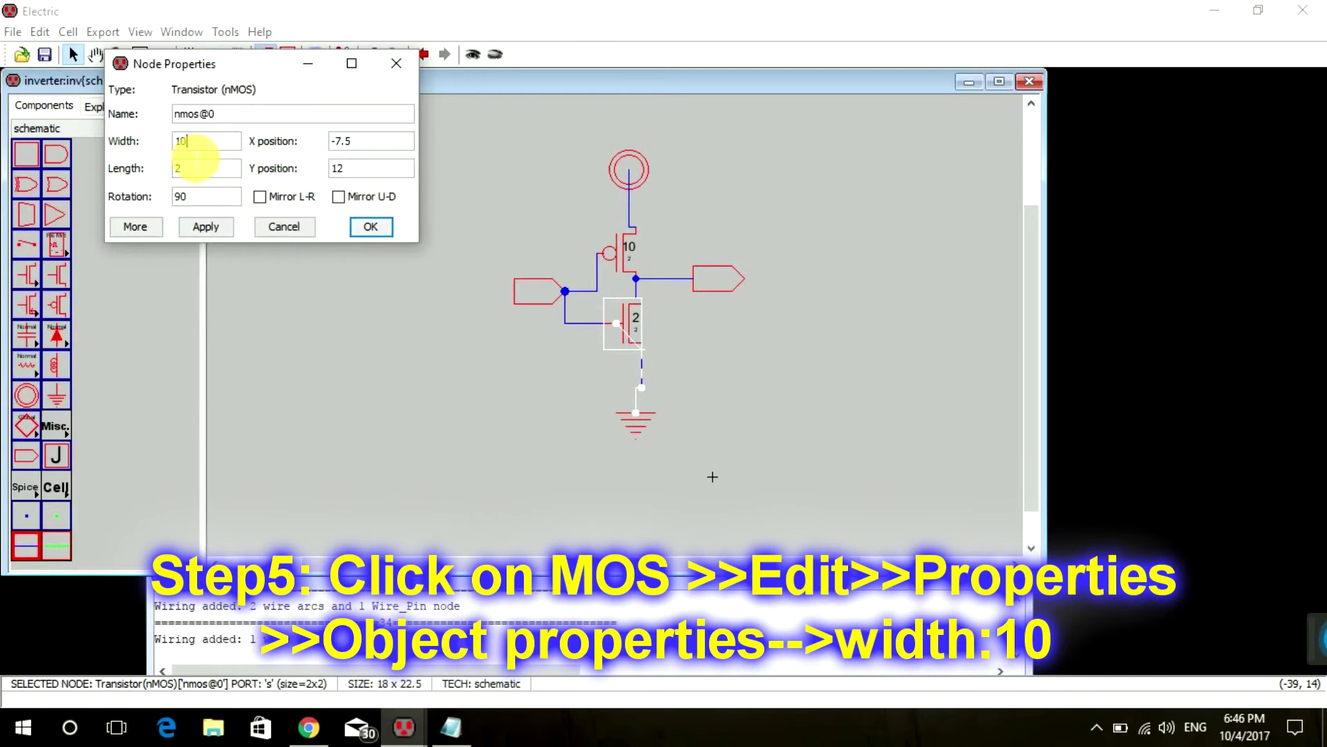
{"action": "key", "text": "Return"}
{"action": "left_click", "coordinate": [371, 181]}
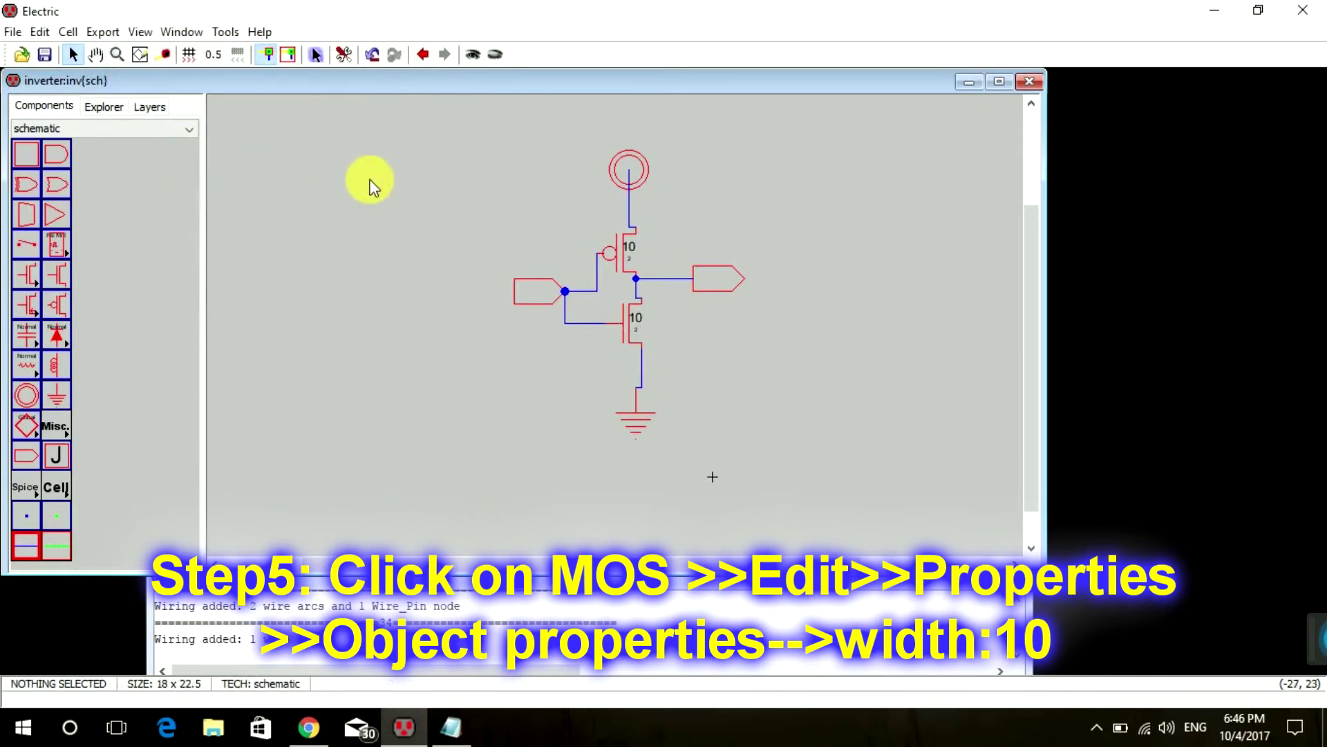
{"action": "left_click", "coordinate": [628, 248]}
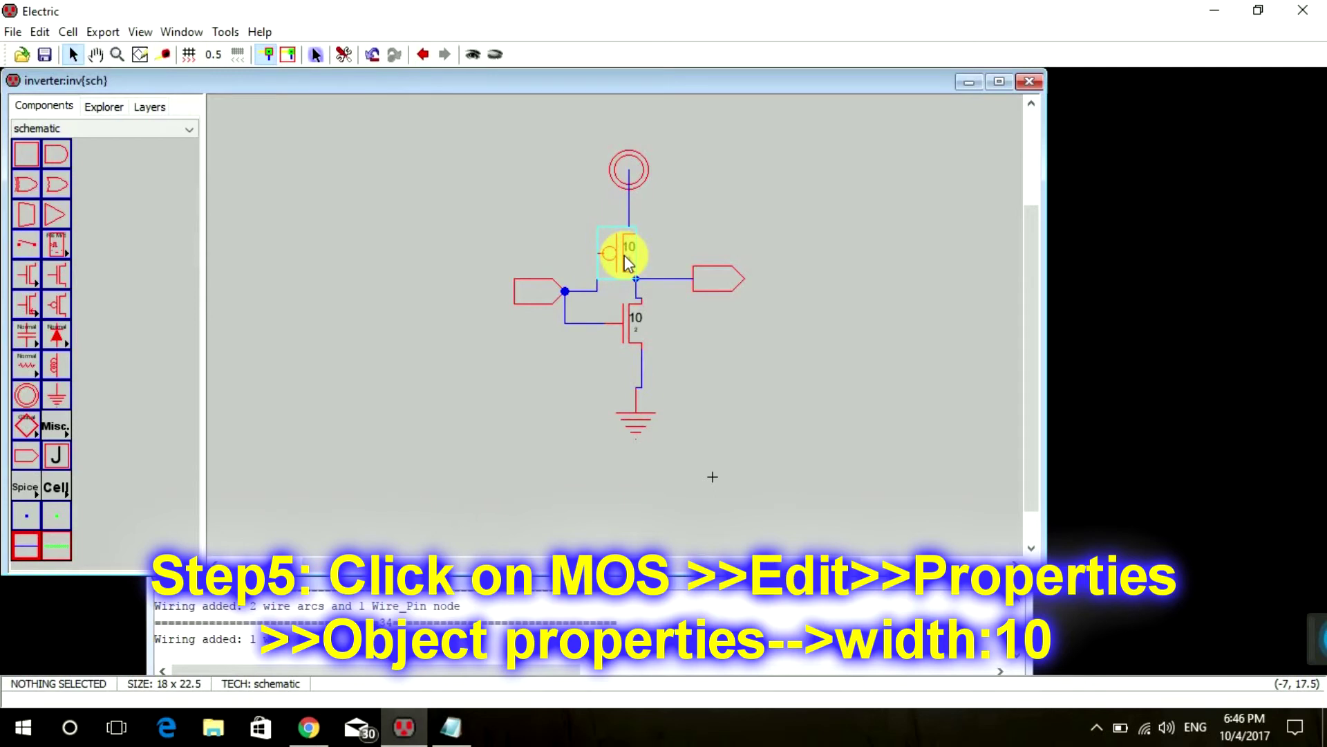
{"action": "left_click", "coordinate": [636, 320]}
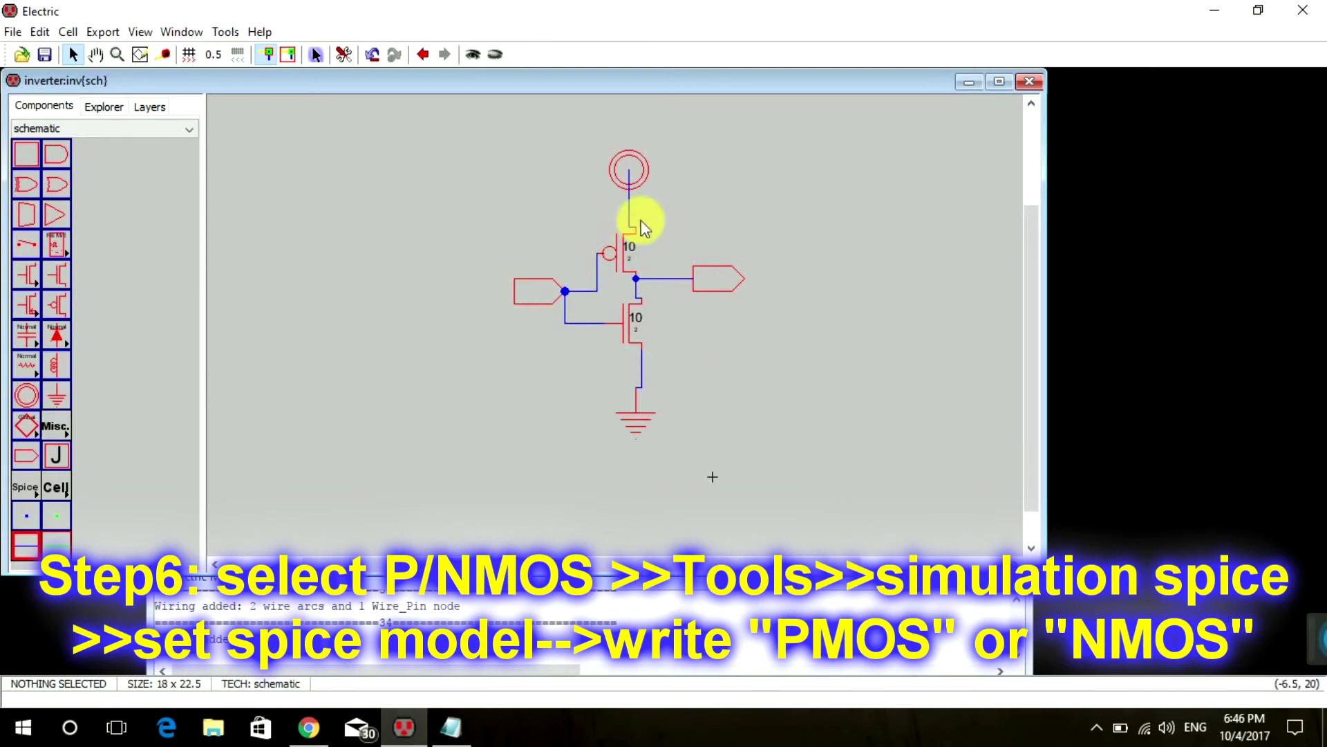
Give the pMOS transistor the SPICE model PMOS using Set Spice Model.
{"action": "left_click", "coordinate": [628, 255]}
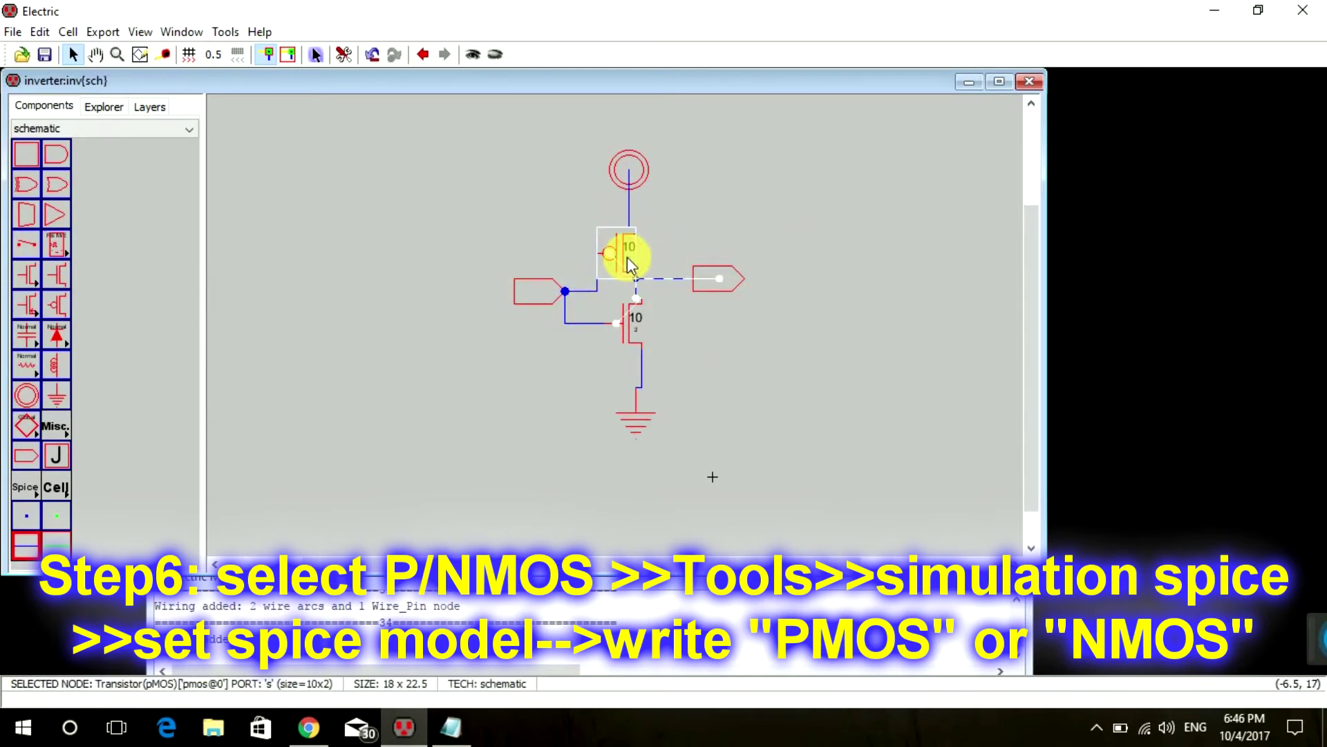
{"action": "left_click", "coordinate": [226, 32]}
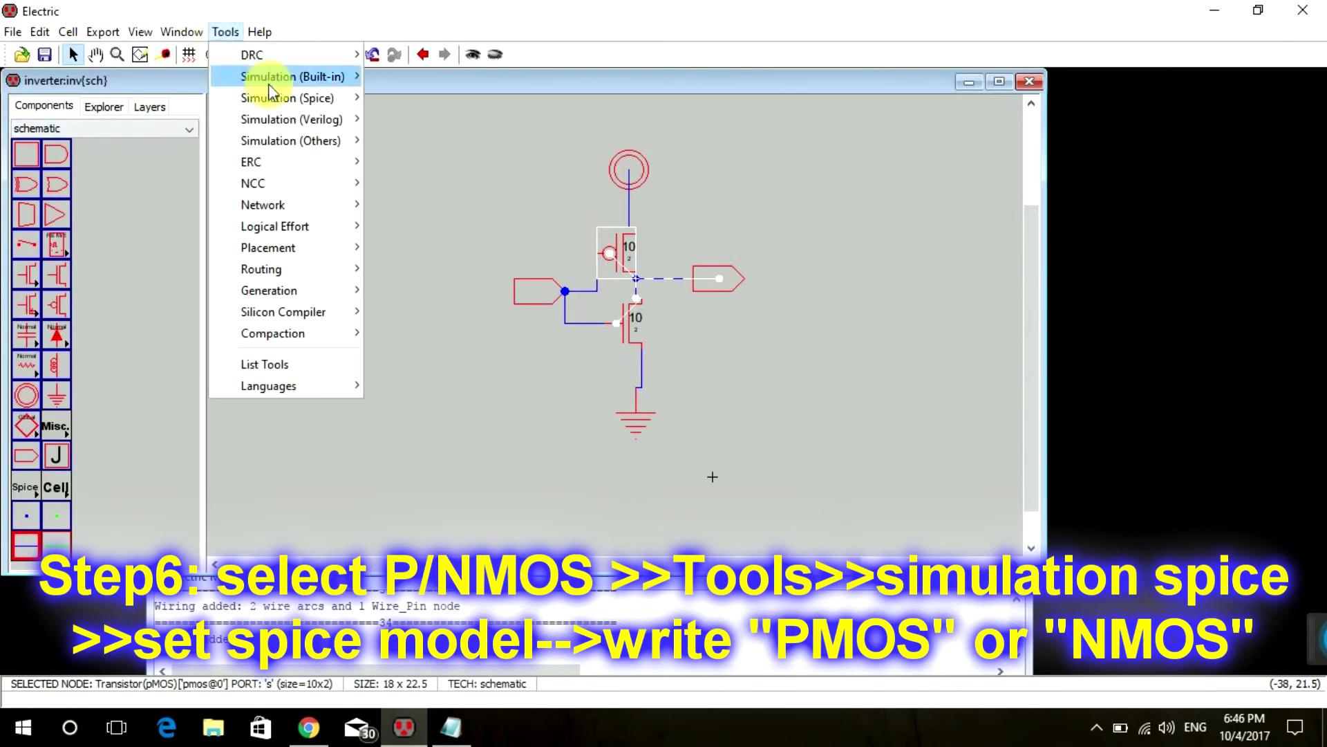
{"action": "mouse_move", "coordinate": [320, 103]}
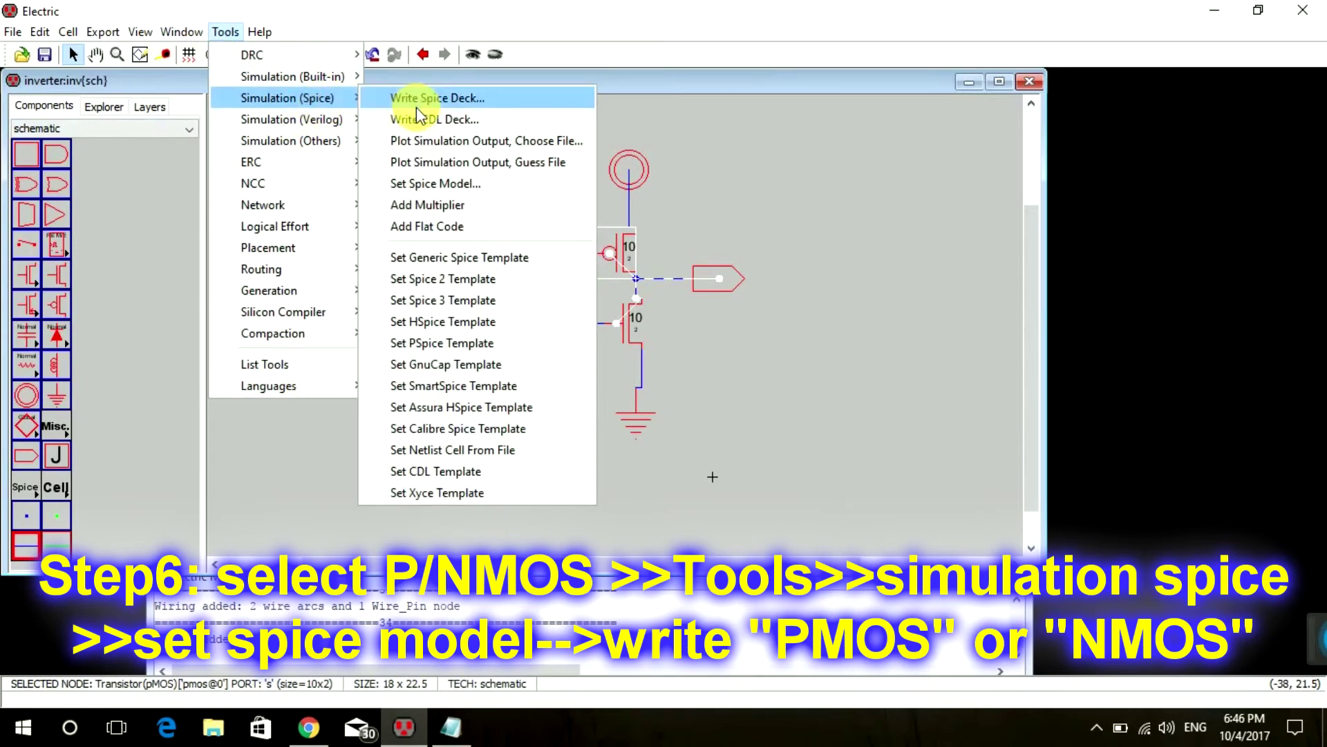
{"action": "left_click", "coordinate": [412, 185]}
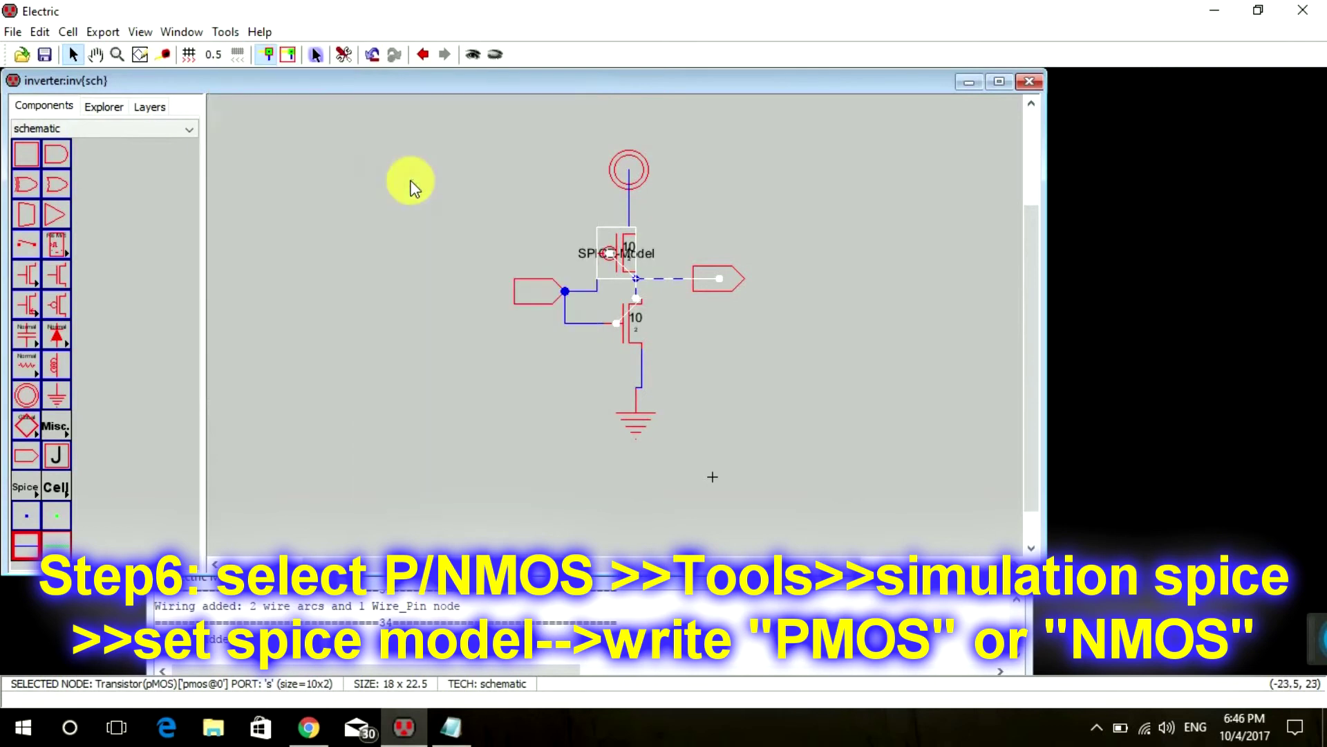
{"action": "double_click", "coordinate": [646, 259]}
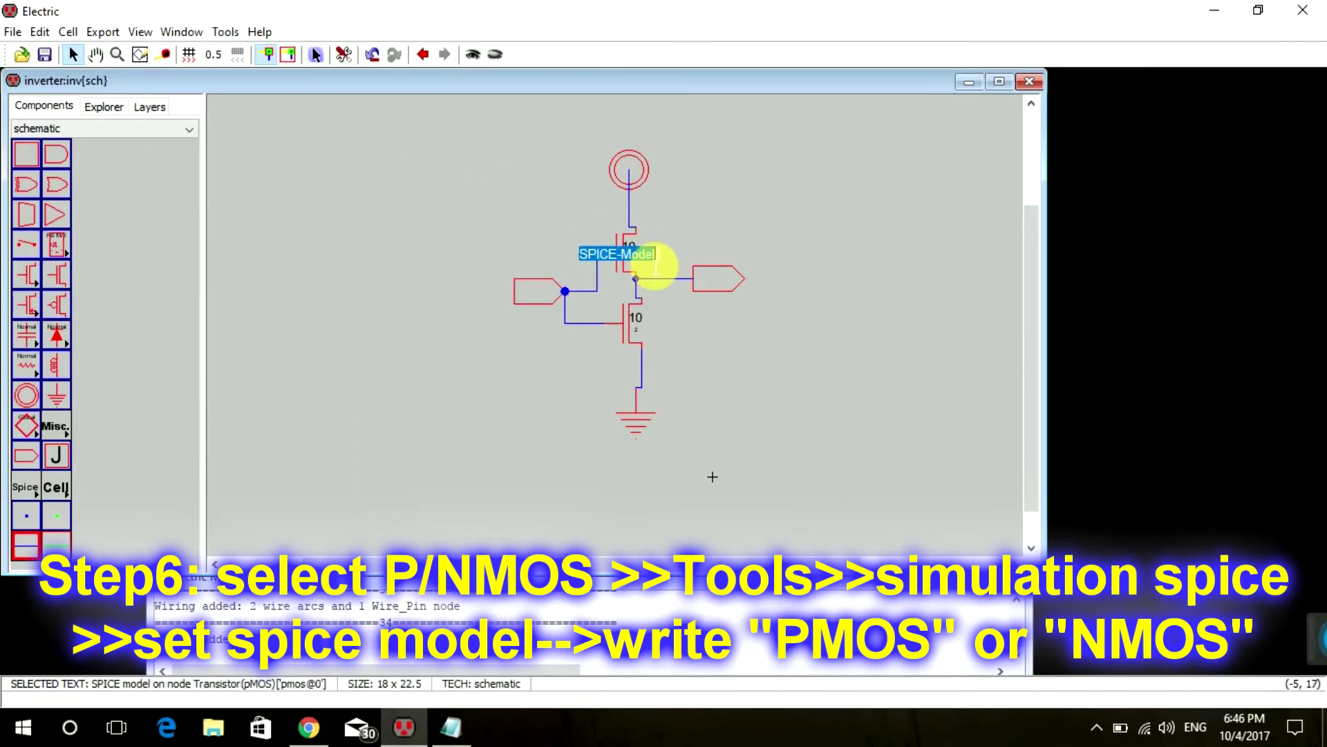
{"action": "type", "text": "PMO"}
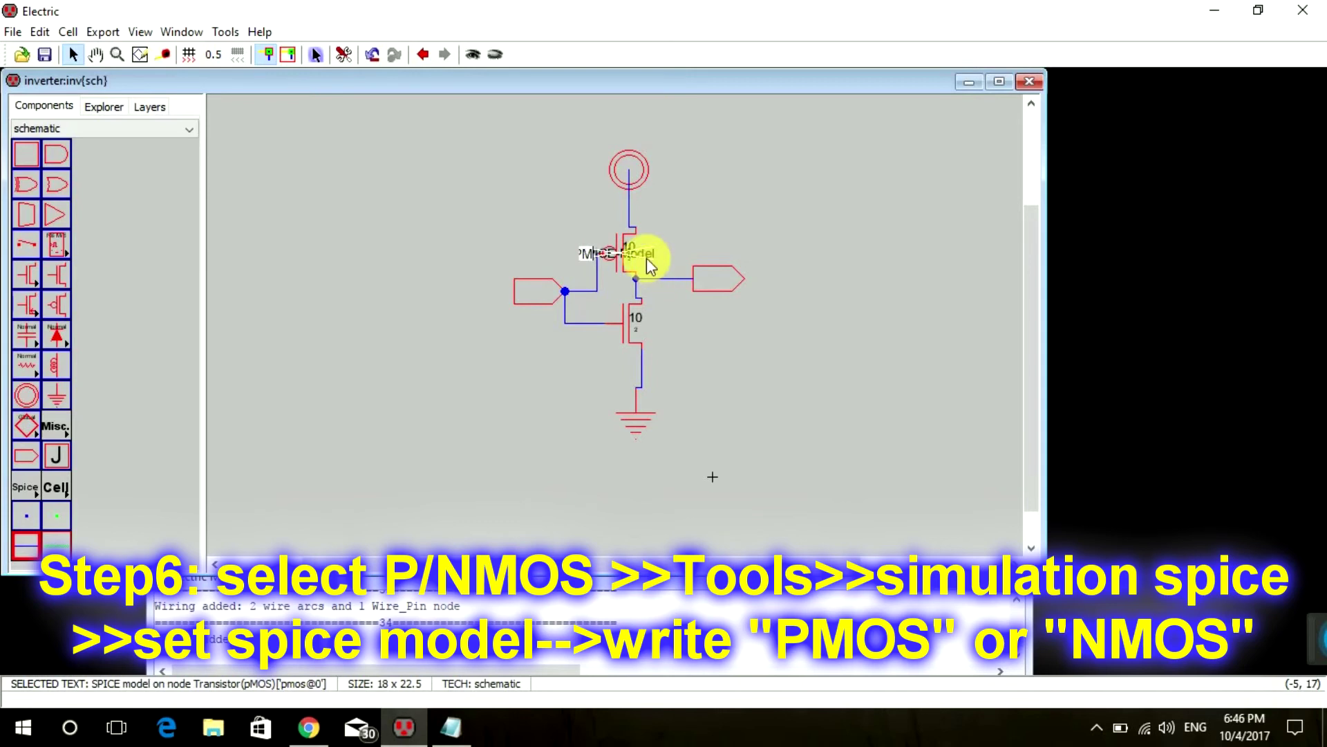
{"action": "type", "text": "S"}
{"action": "key", "text": "Return"}
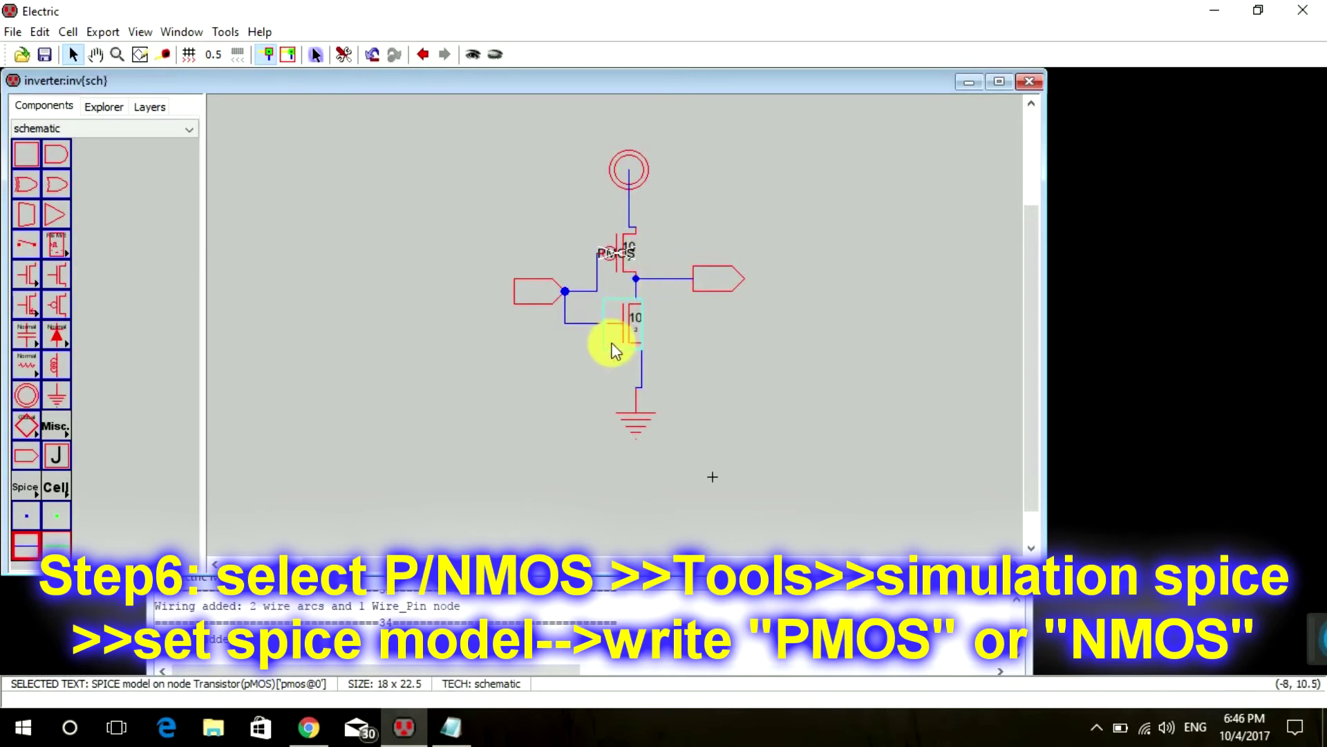
Give the nMOS transistor the SPICE model NMOS using Set Spice Model.
{"action": "left_click", "coordinate": [612, 342]}
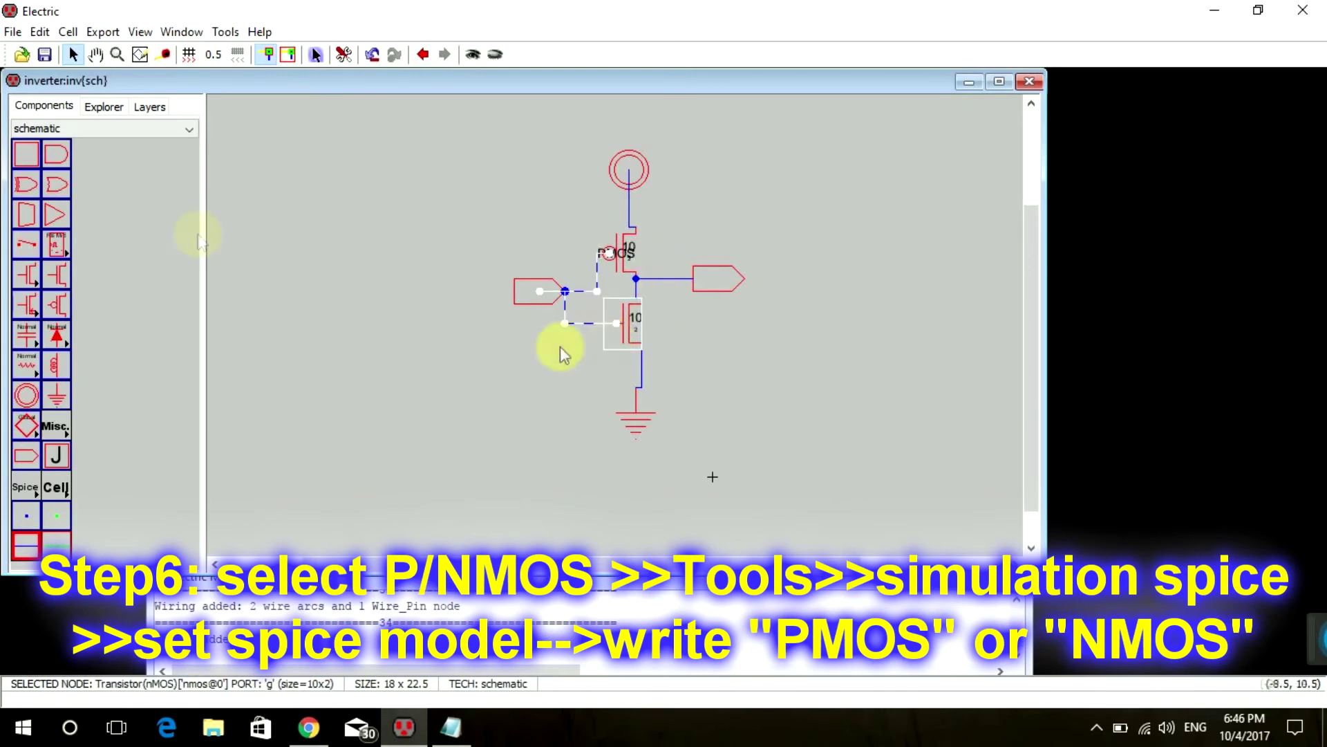
{"action": "left_click", "coordinate": [225, 32]}
{"action": "mouse_move", "coordinate": [290, 77]}
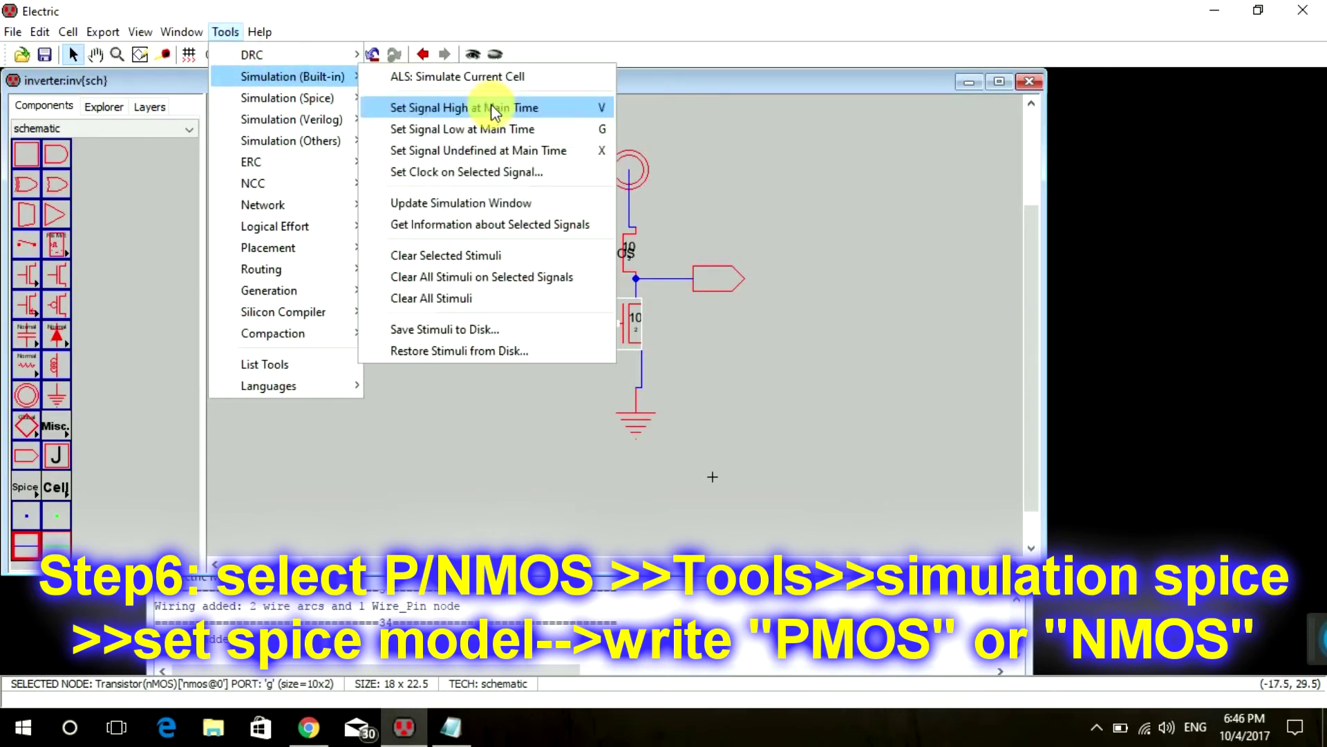
{"action": "mouse_move", "coordinate": [333, 98]}
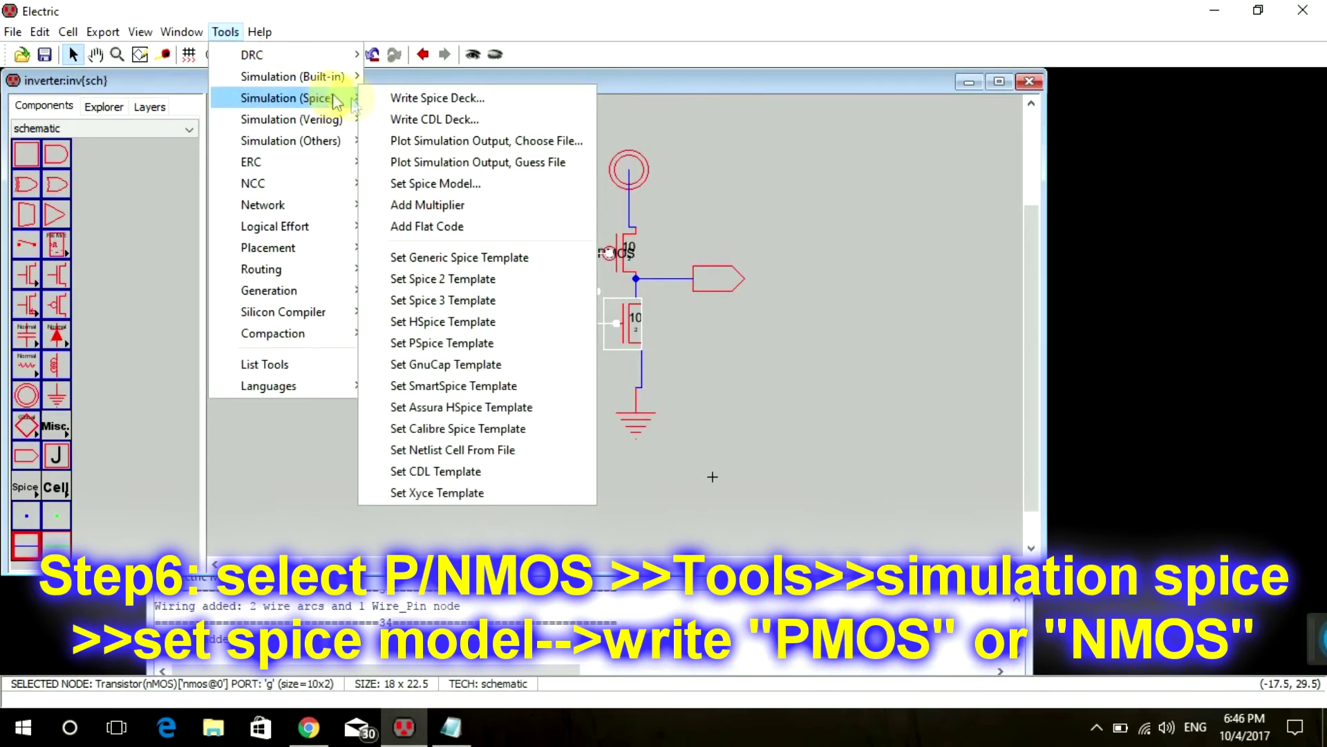
{"action": "left_click", "coordinate": [450, 185]}
{"action": "double_click", "coordinate": [659, 322]}
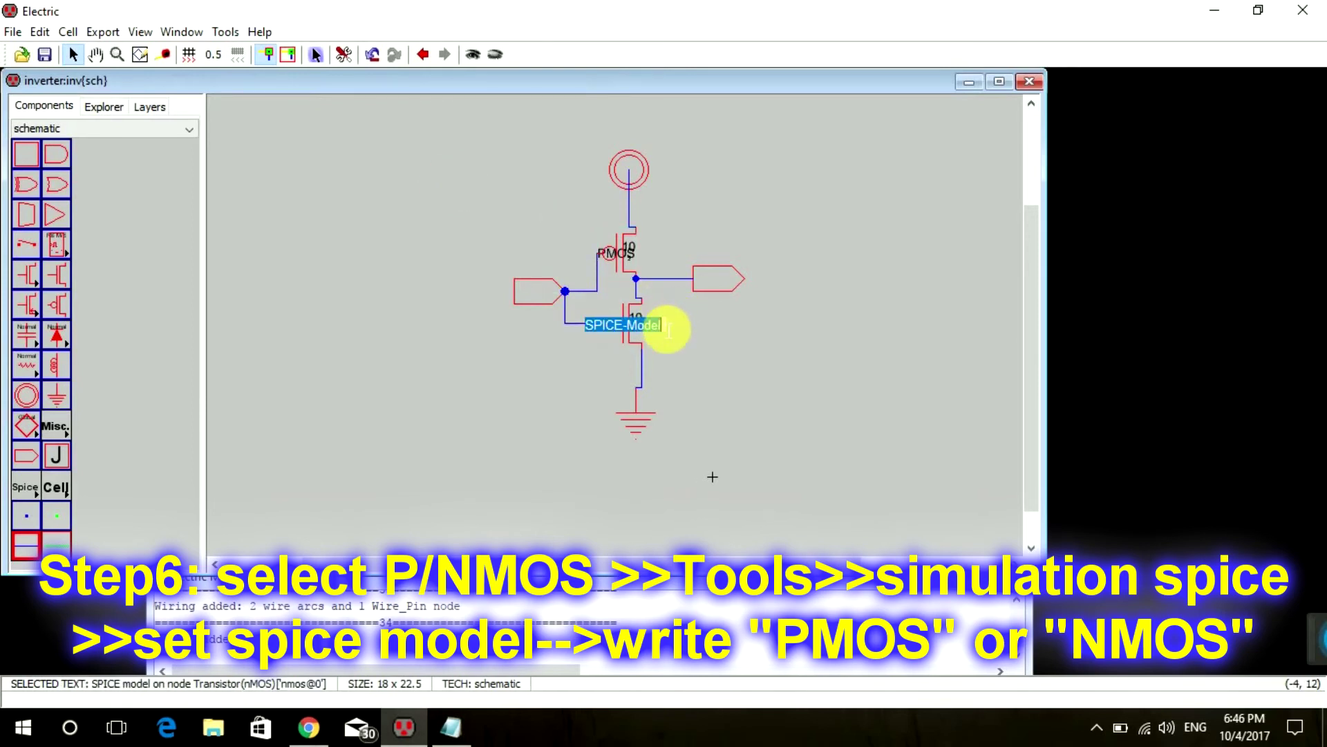
{"action": "type", "text": "NMOS"}
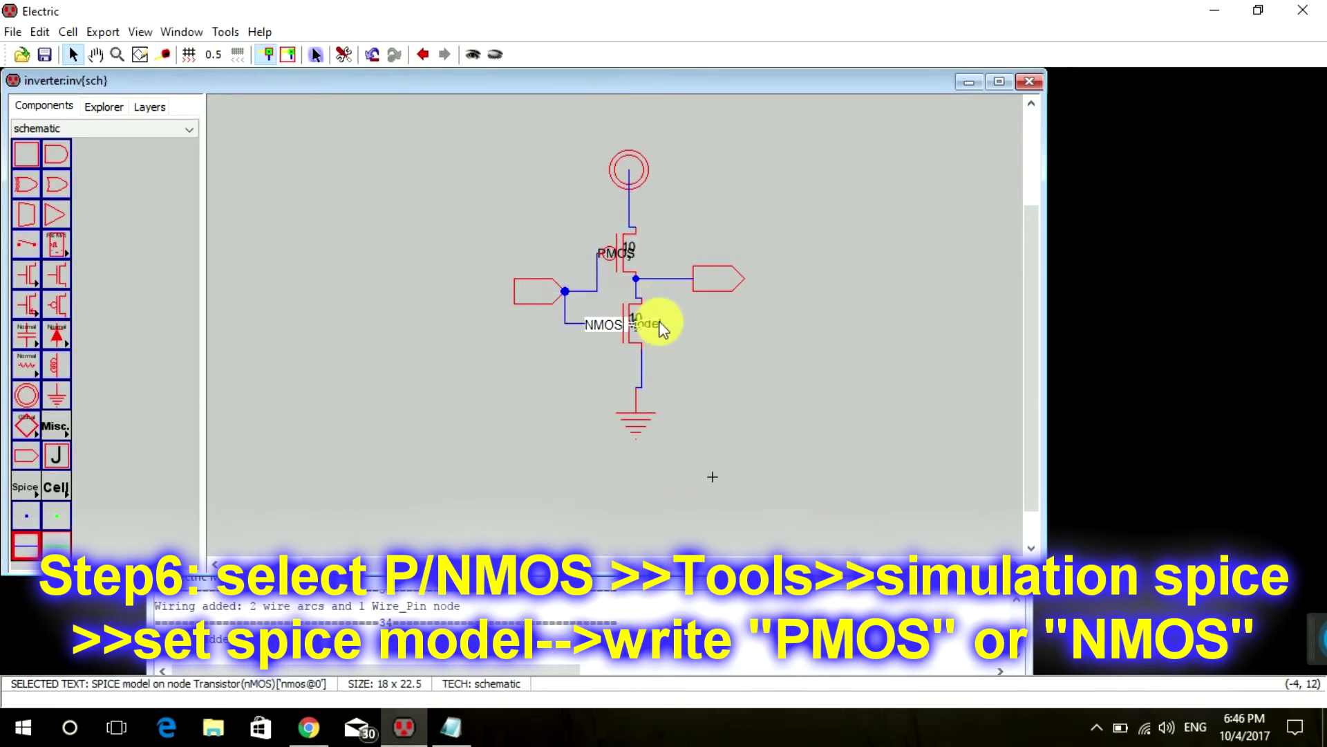
{"action": "key", "text": "Return"}
{"action": "left_click", "coordinate": [716, 361]}
Export the left off-page connector as an input pin named 'in'.
{"action": "left_click", "coordinate": [549, 289]}
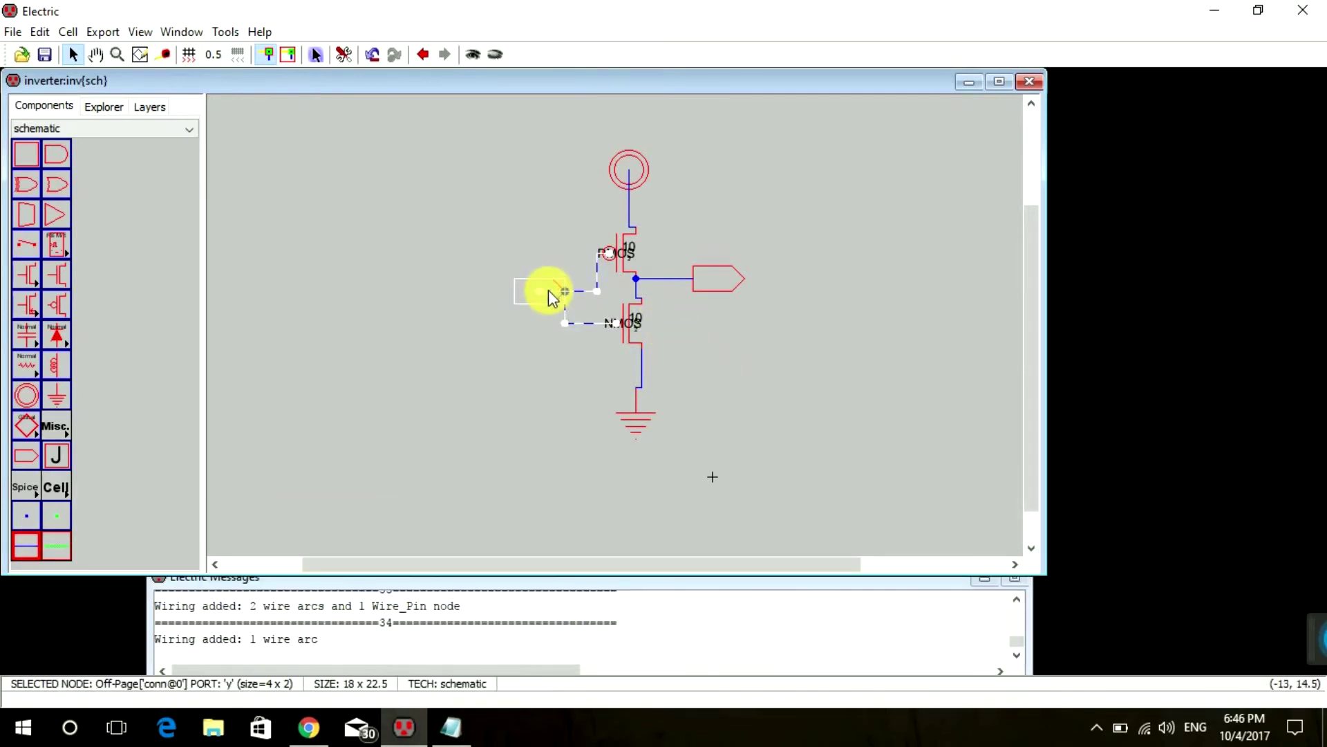
{"action": "left_click", "coordinate": [107, 31]}
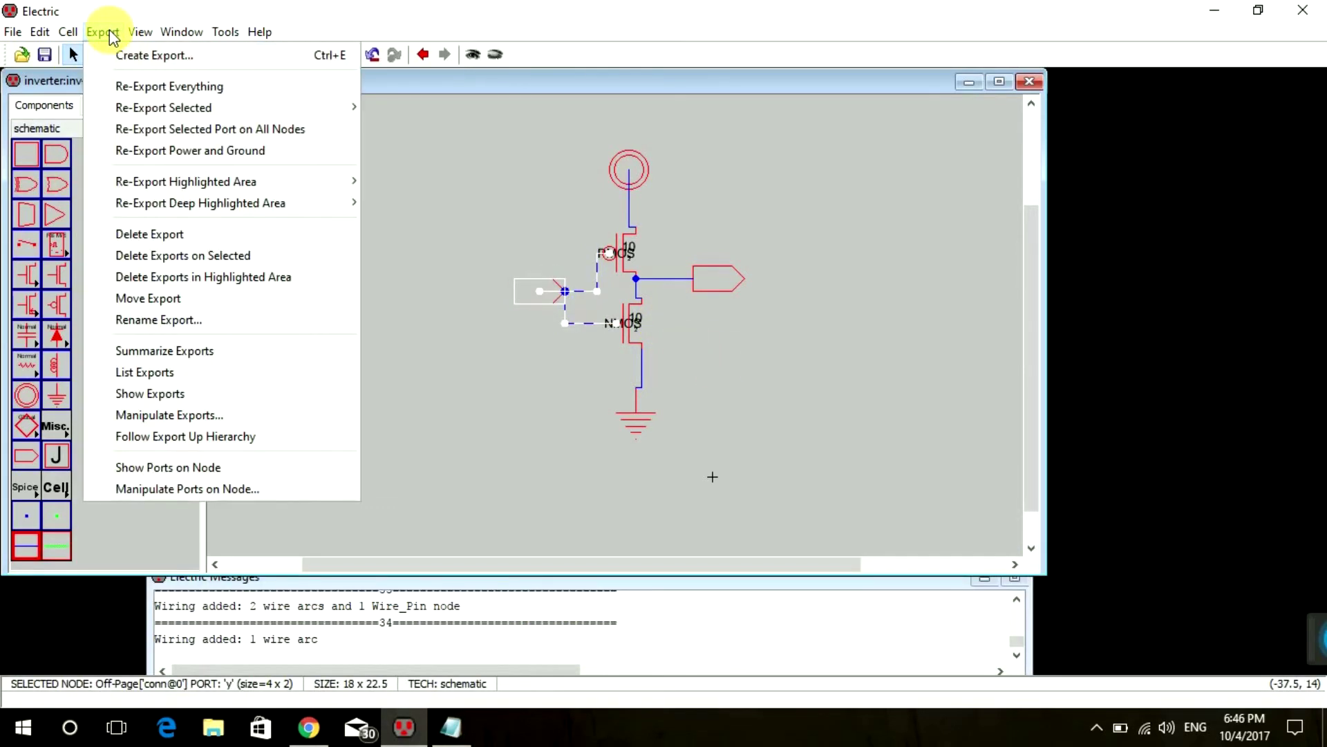
{"action": "left_click", "coordinate": [119, 56]}
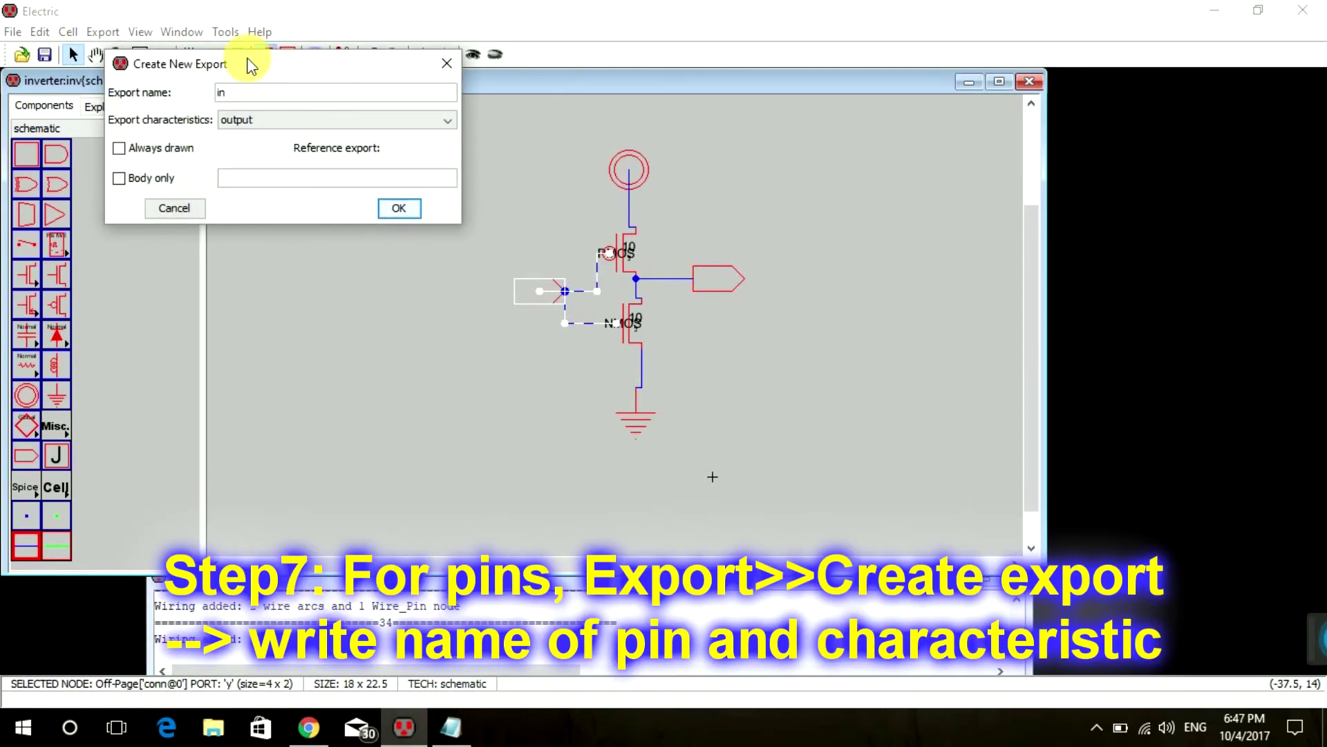
{"action": "left_click", "coordinate": [263, 123]}
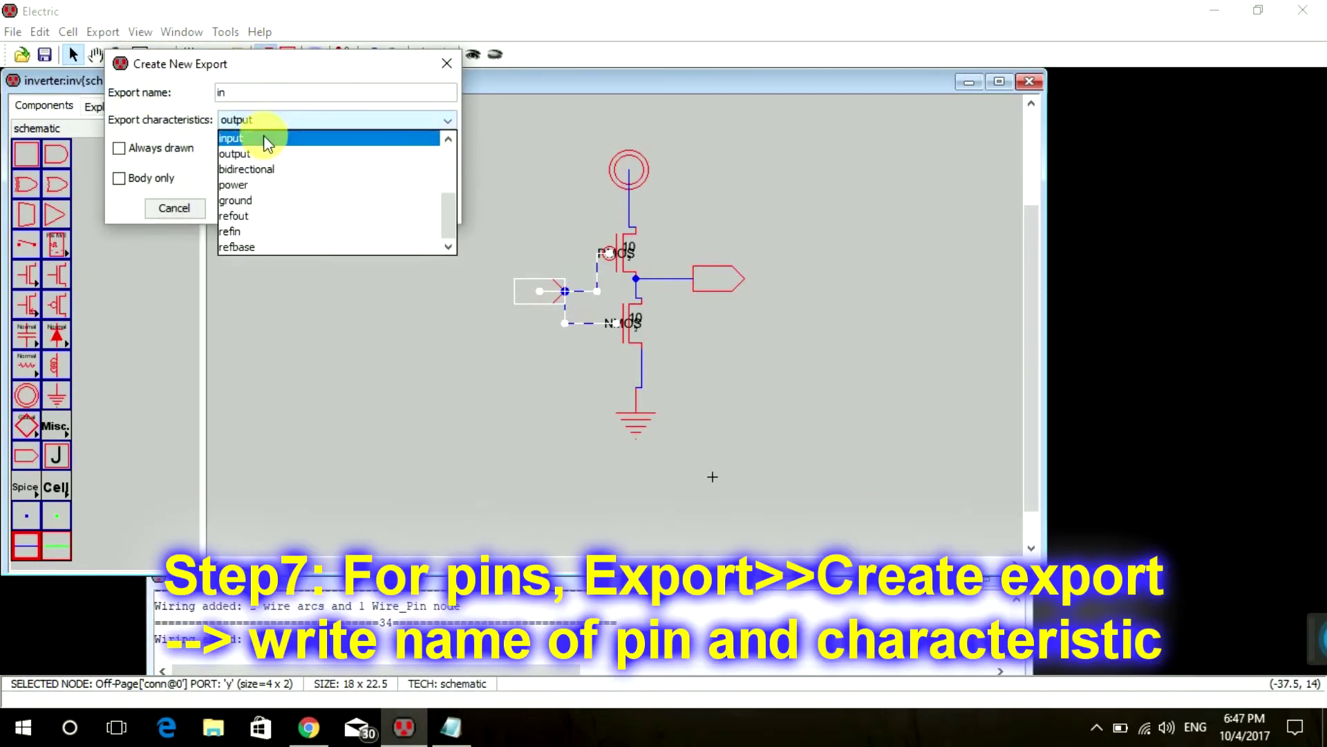
{"action": "left_click", "coordinate": [262, 138]}
{"action": "left_click", "coordinate": [400, 209]}
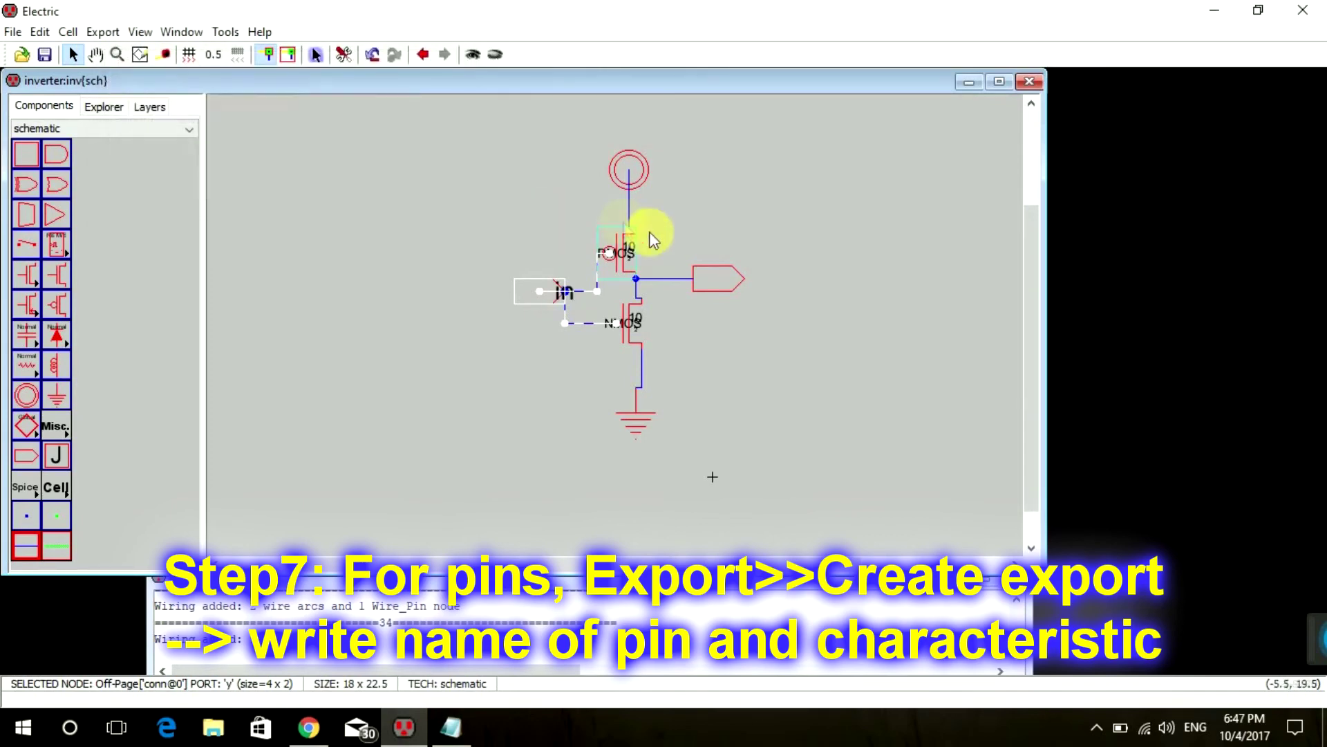
Export the right off-page connector as an output pin named 'output'.
{"action": "left_click", "coordinate": [712, 280]}
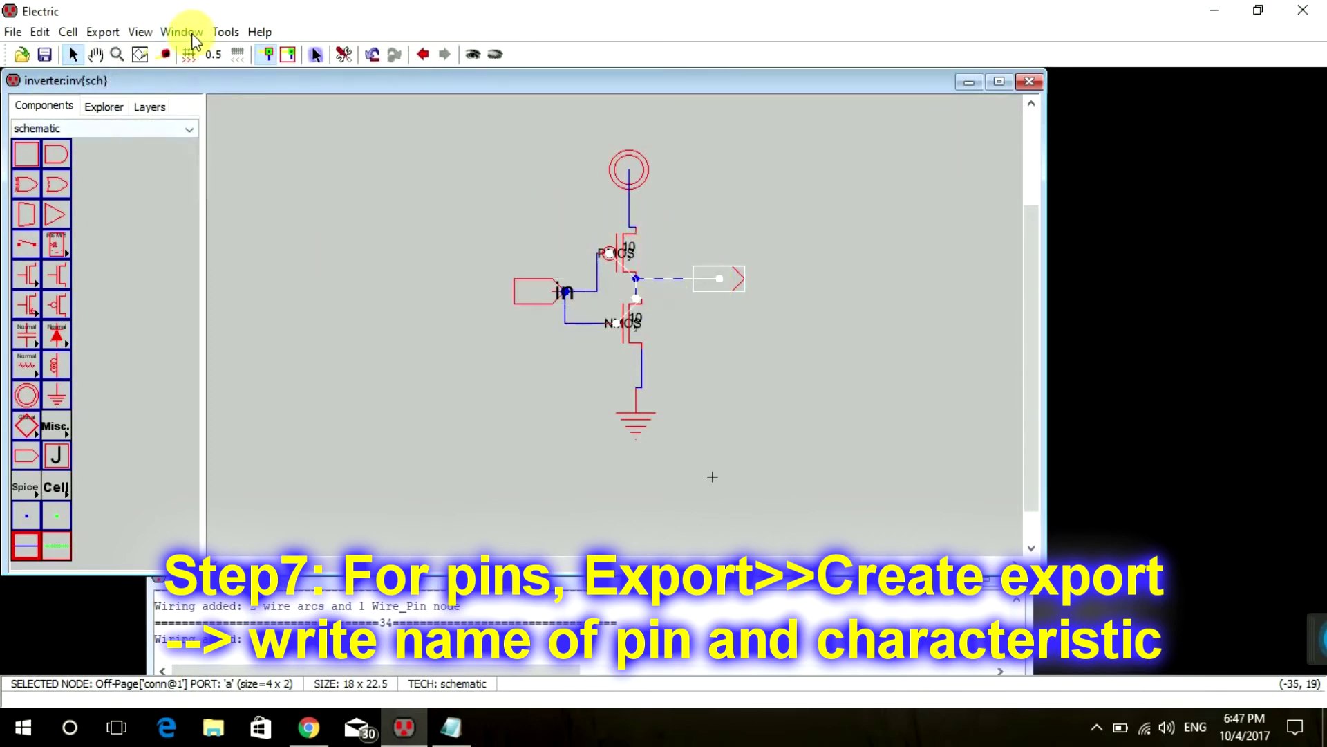
{"action": "left_click", "coordinate": [102, 32]}
{"action": "mouse_move", "coordinate": [140, 32]}
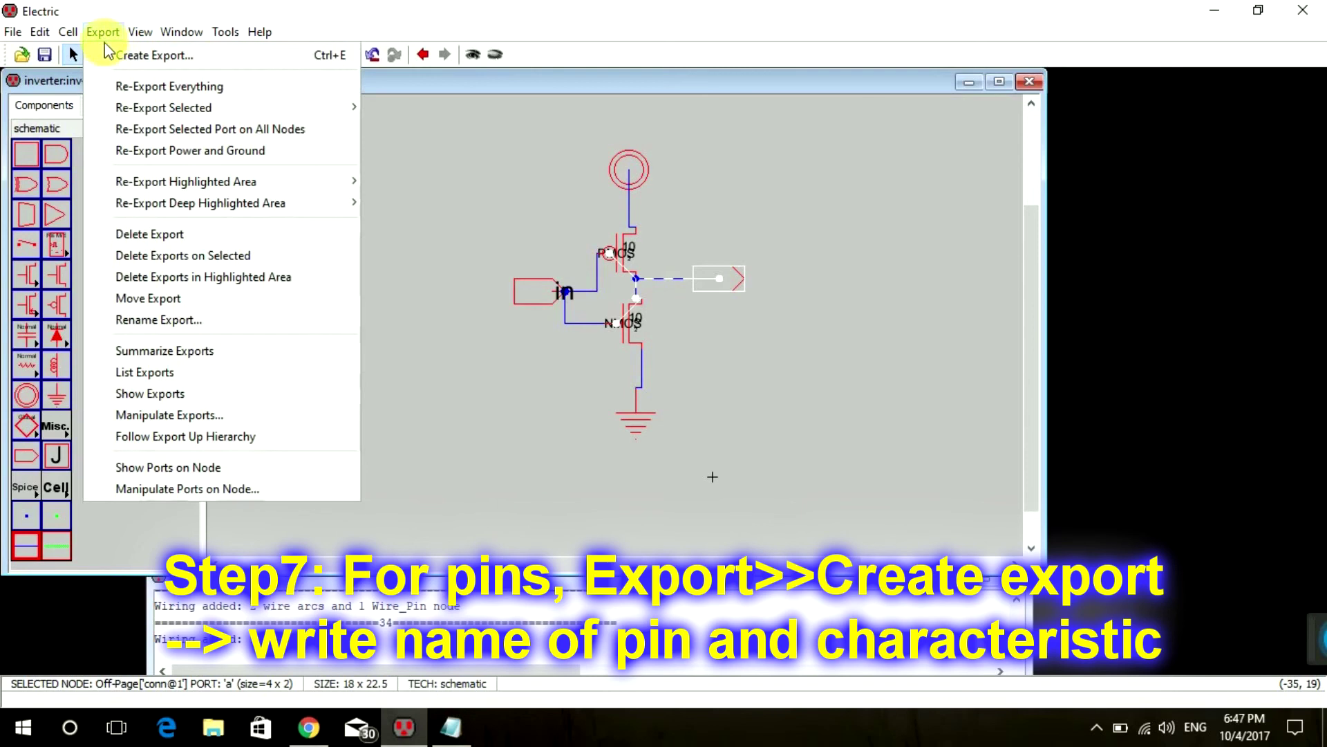
{"action": "left_click", "coordinate": [109, 52]}
{"action": "type", "text": "output"}
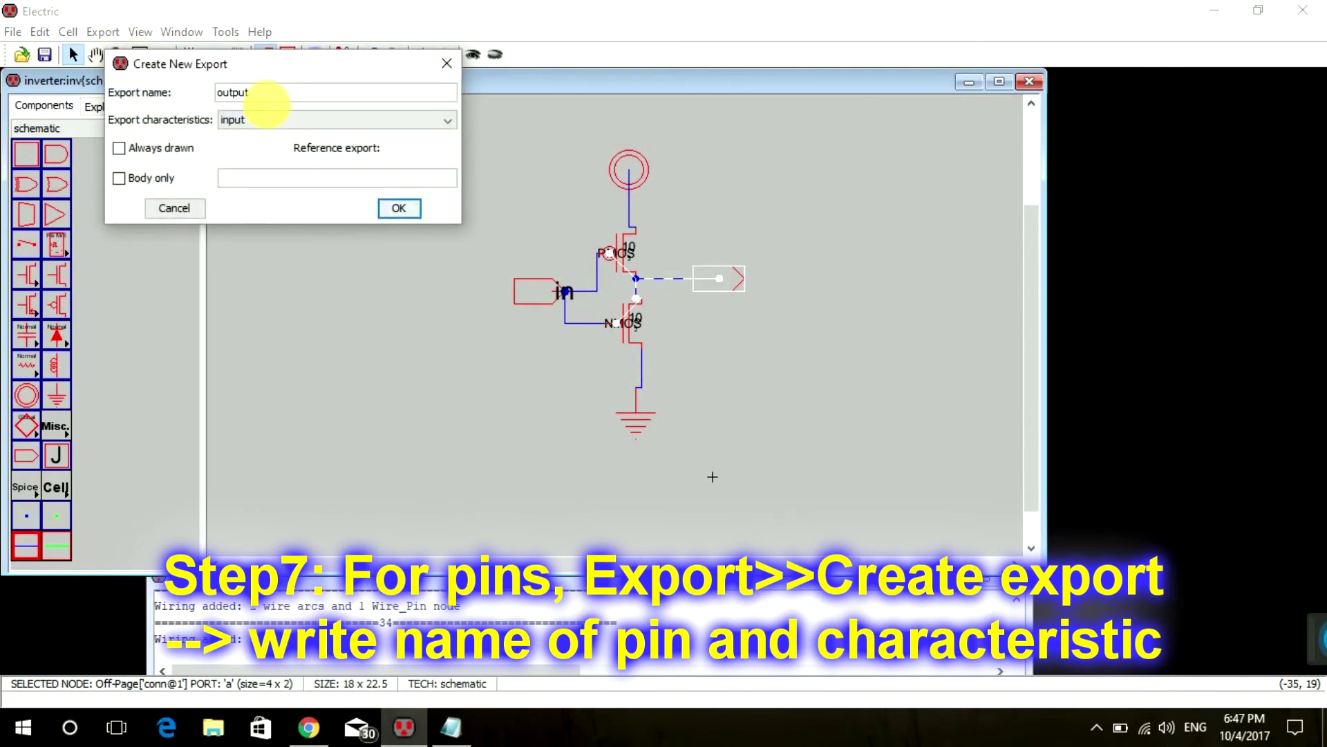
{"action": "left_click", "coordinate": [269, 119]}
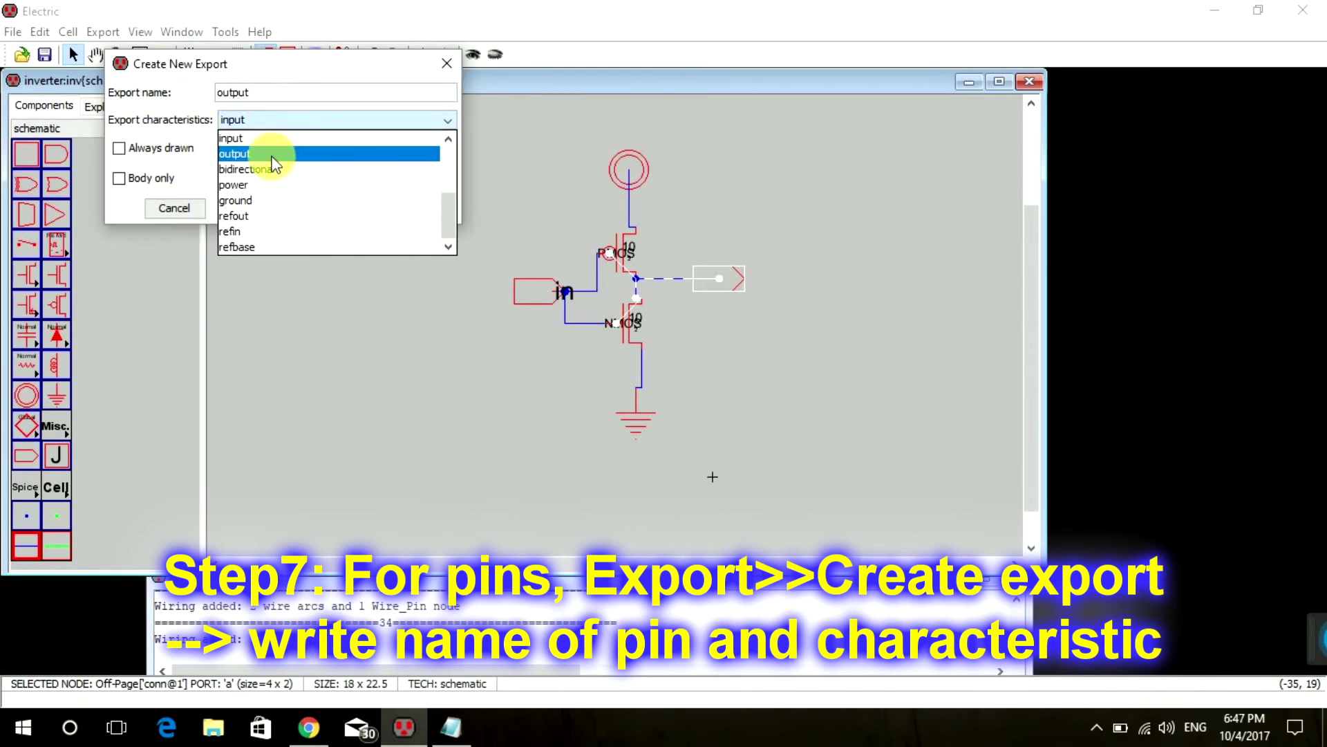
{"action": "left_click", "coordinate": [272, 156]}
{"action": "left_click", "coordinate": [387, 209]}
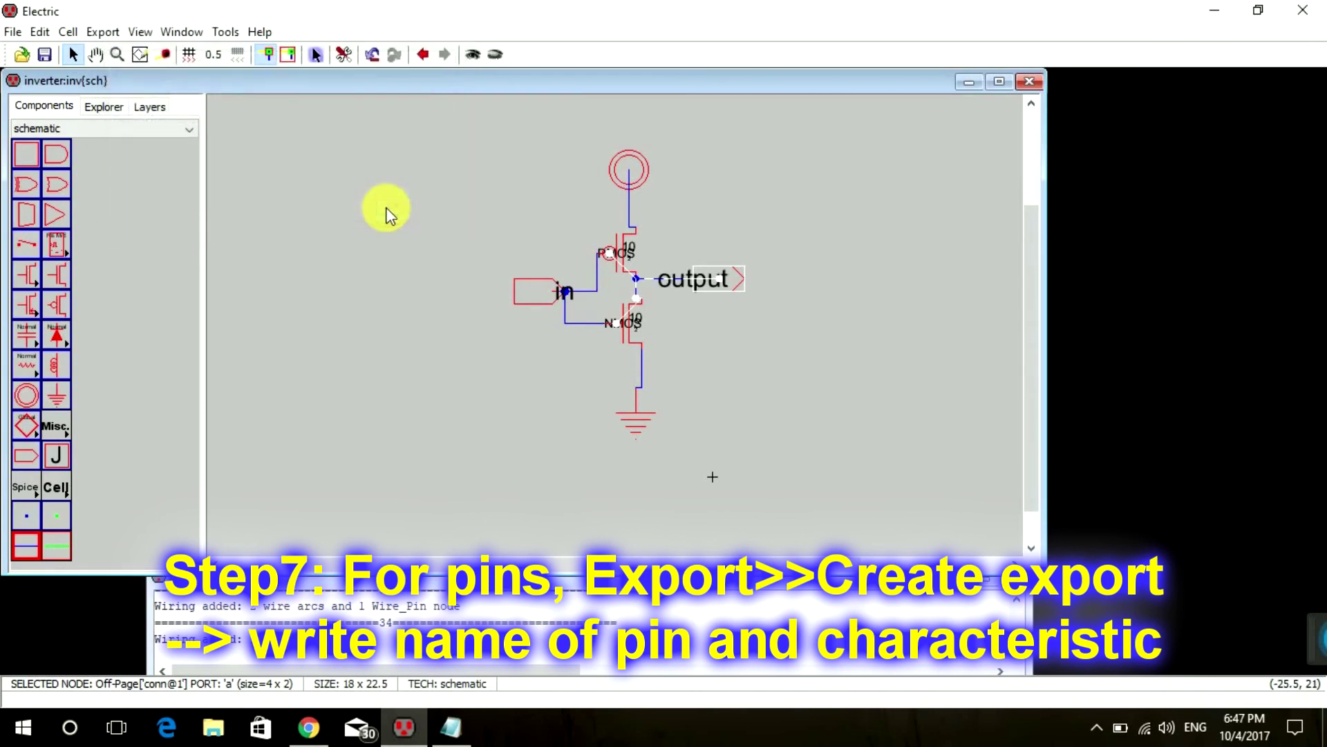
{"action": "left_click", "coordinate": [404, 217]}
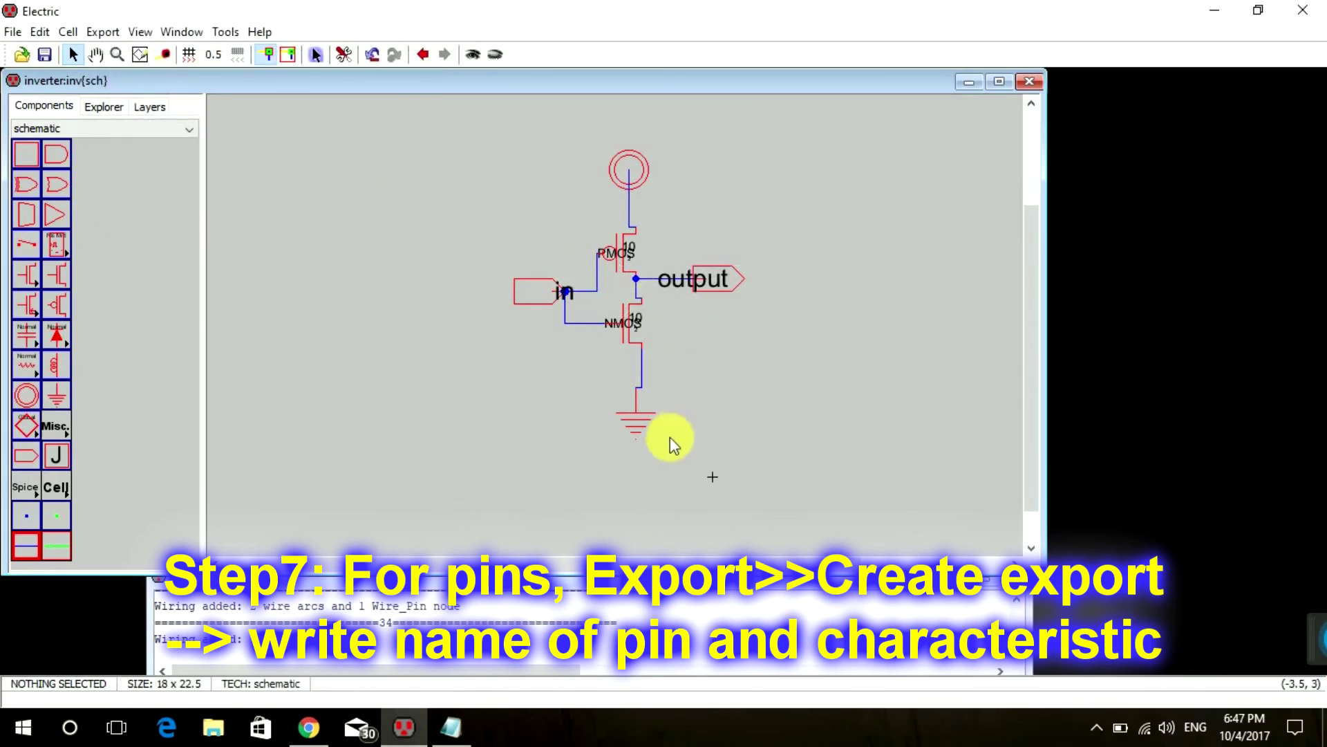